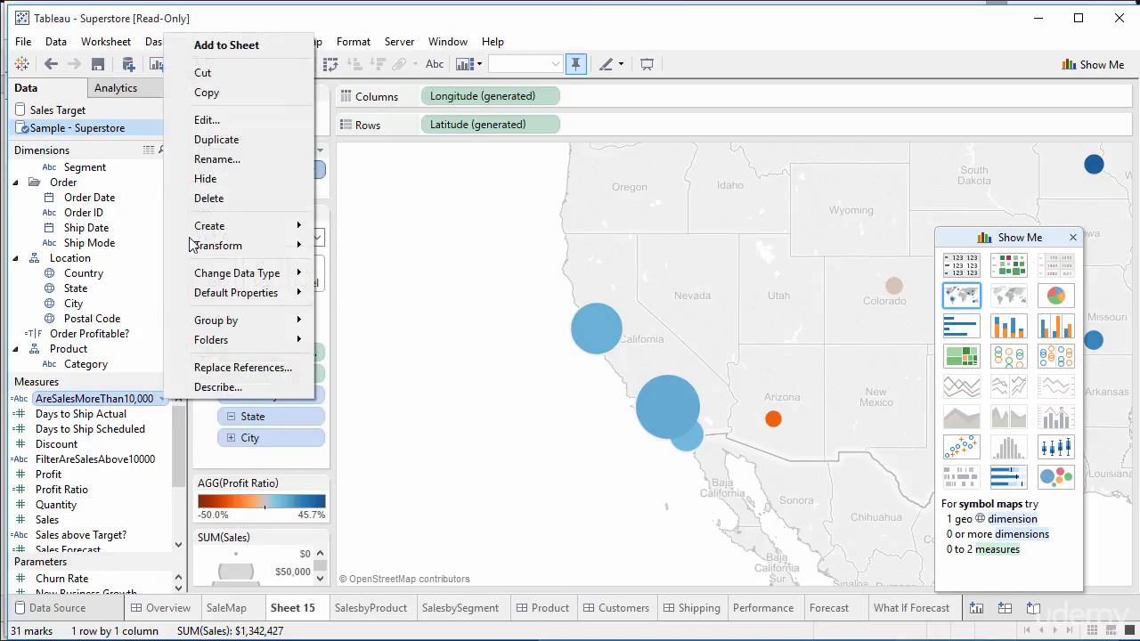
Step: Review the 10000 threshold in the AreSalesMoreThan10,000 calculation and close it unchanged
{"action": "left_click", "coordinate": [221, 121]}
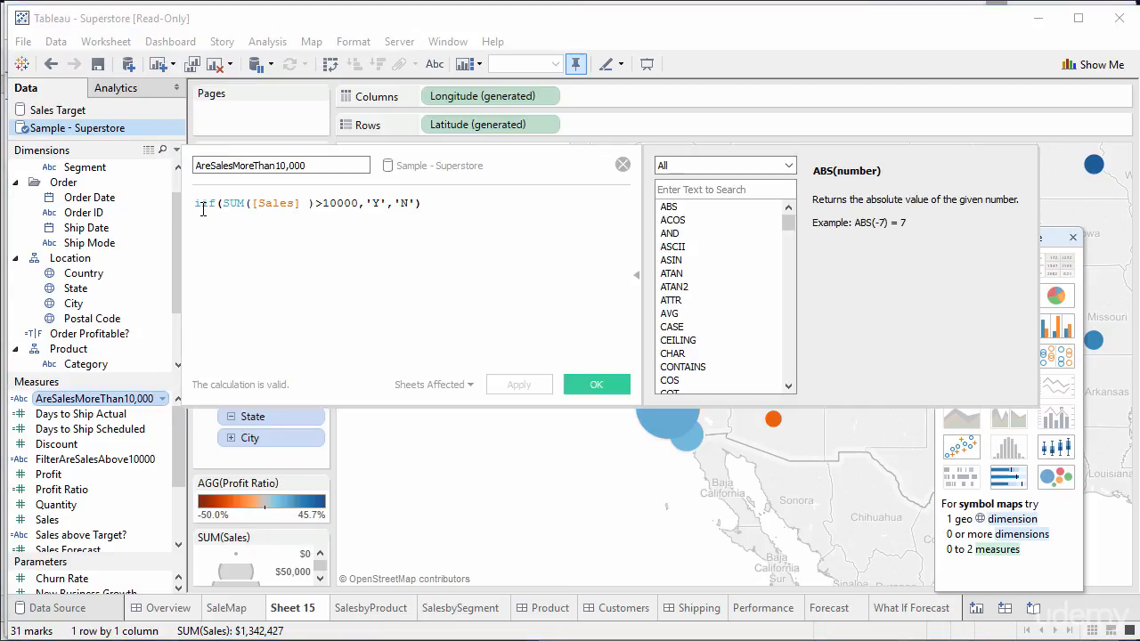
{"action": "left_click_drag", "start_coordinate": [324, 204], "coordinate": [361, 207]}
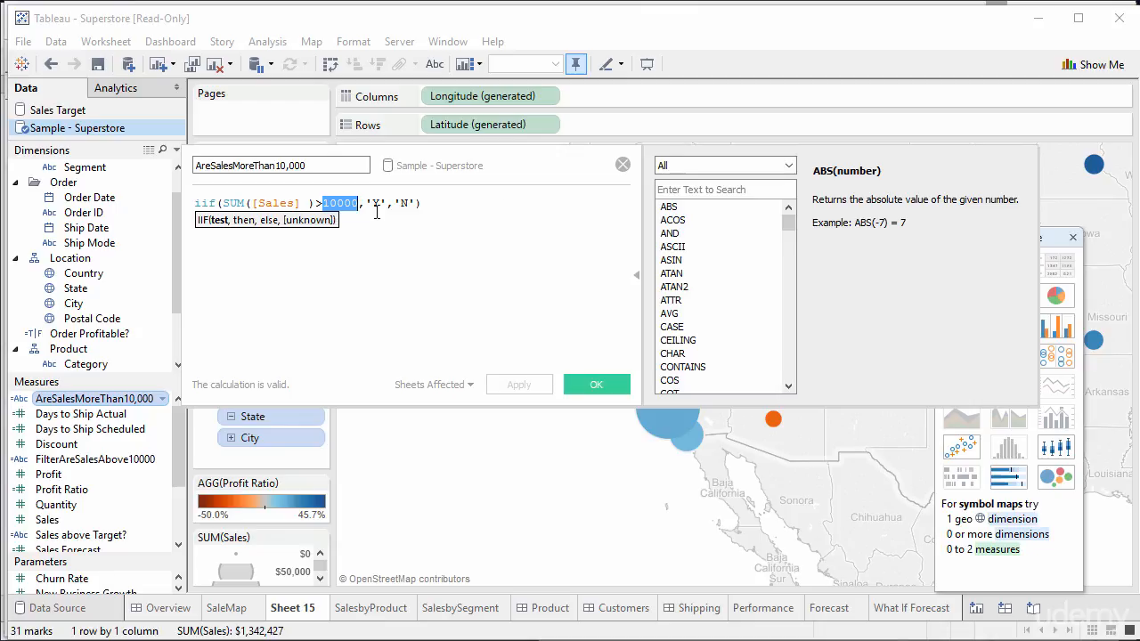
{"action": "left_click", "coordinate": [622, 165]}
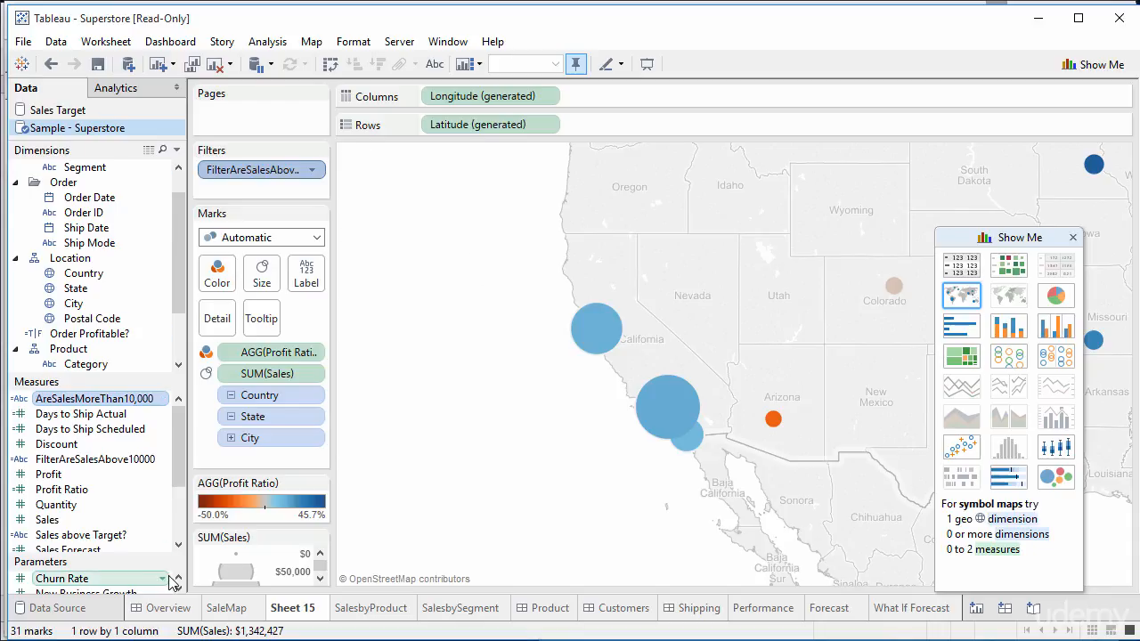
Step: Enlarge the Parameters and Measures sections, then start a new parameter from the Data pane
{"action": "left_click_drag", "start_coordinate": [145, 550], "coordinate": [145, 521]}
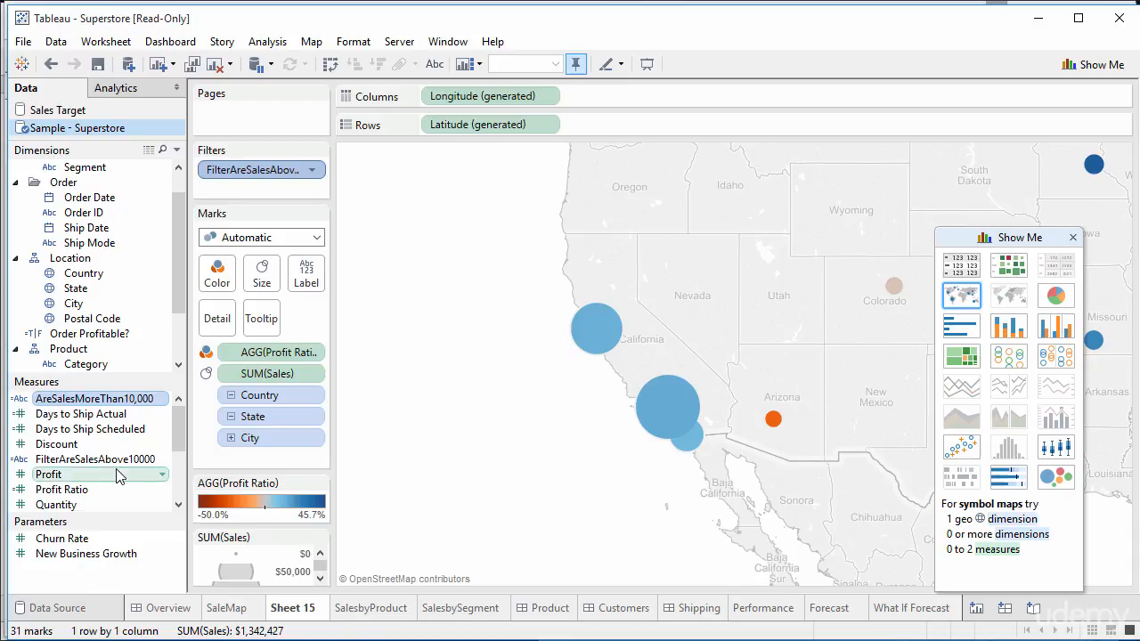
{"action": "left_click_drag", "start_coordinate": [132, 515], "coordinate": [130, 564]}
{"action": "scroll", "coordinate": [178, 545], "scroll_direction": "down", "scroll_amount": 2}
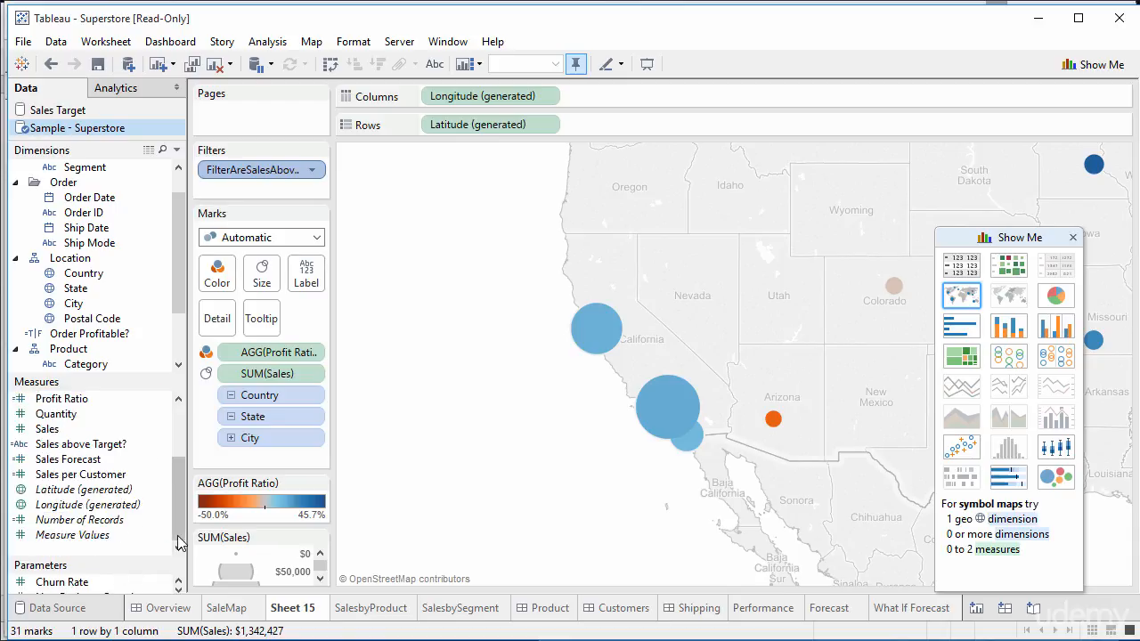
{"action": "right_click", "coordinate": [135, 557]}
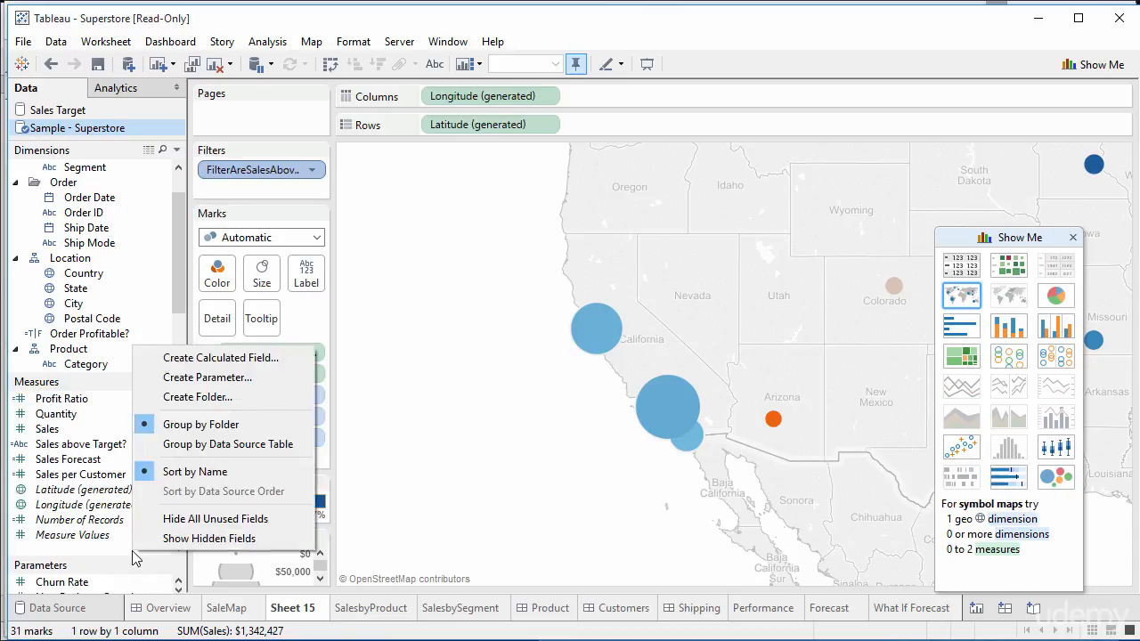
{"action": "left_click", "coordinate": [287, 381]}
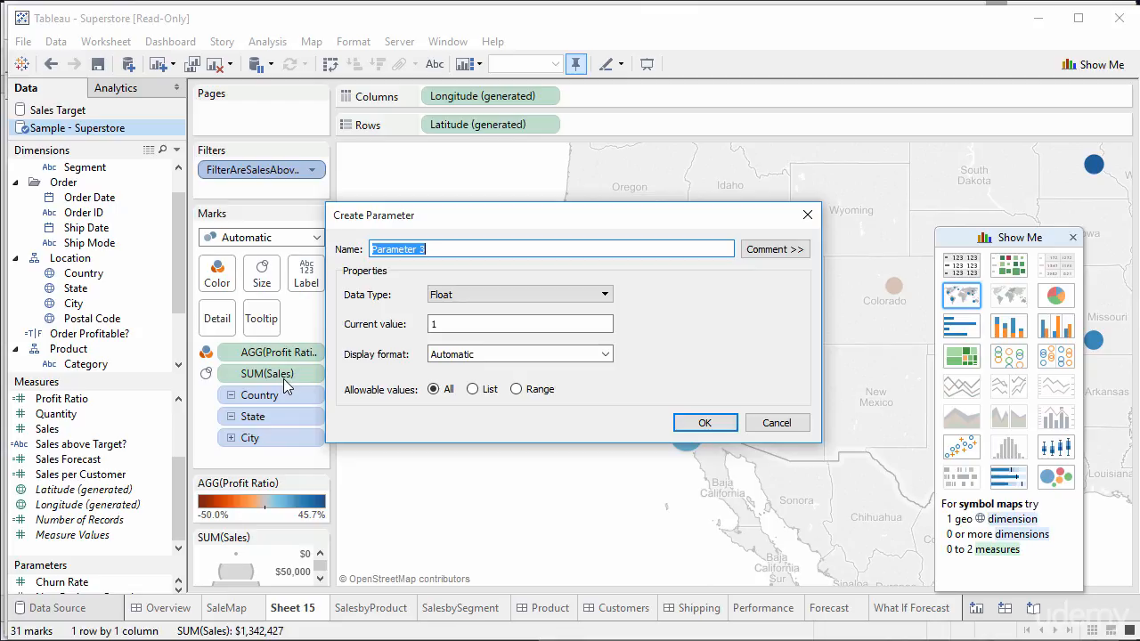
Step: Name the parameter BottomLimitOfSales with the comment 'This shows the minimum level of sales that we want to show on the map.'
{"action": "type", "text": "BottomLimitOfSales"}
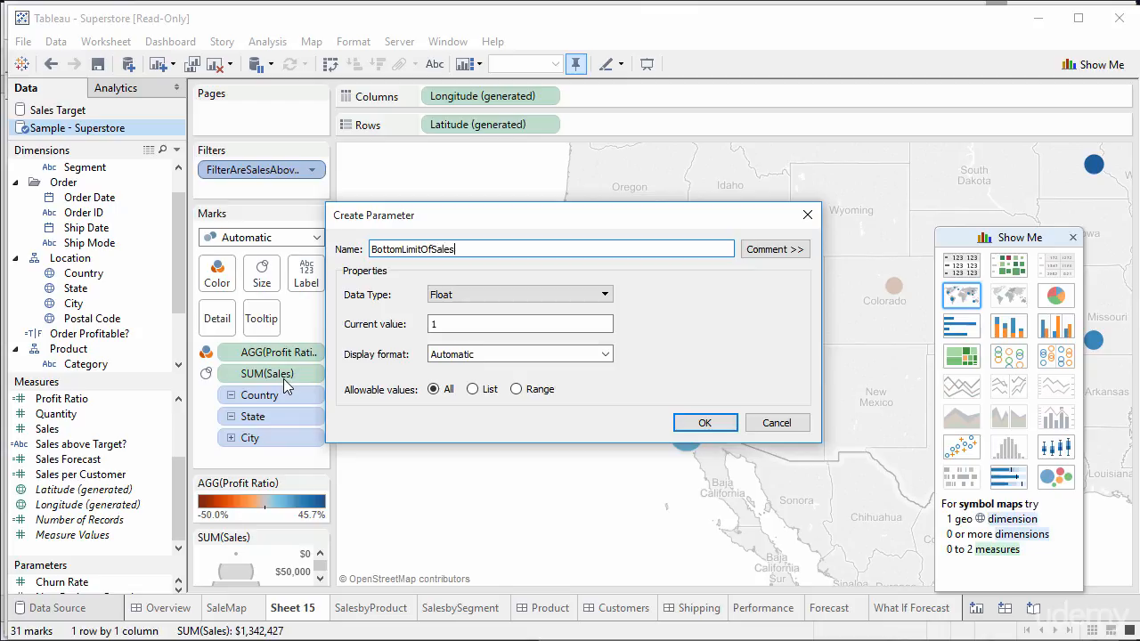
{"action": "left_click", "coordinate": [779, 251]}
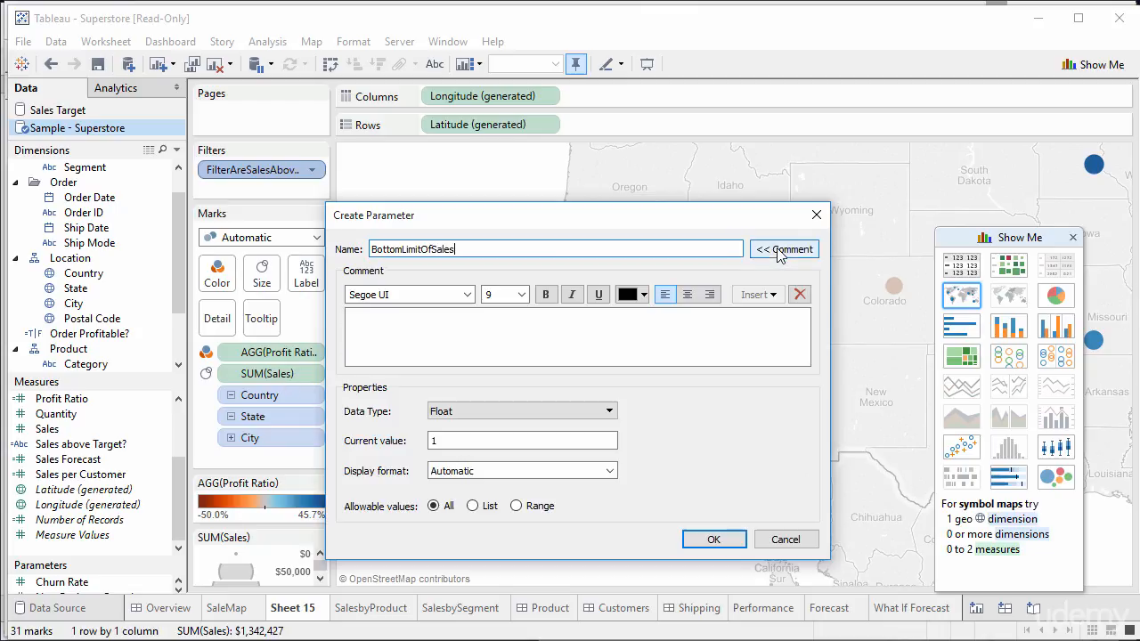
{"action": "left_click", "coordinate": [426, 341]}
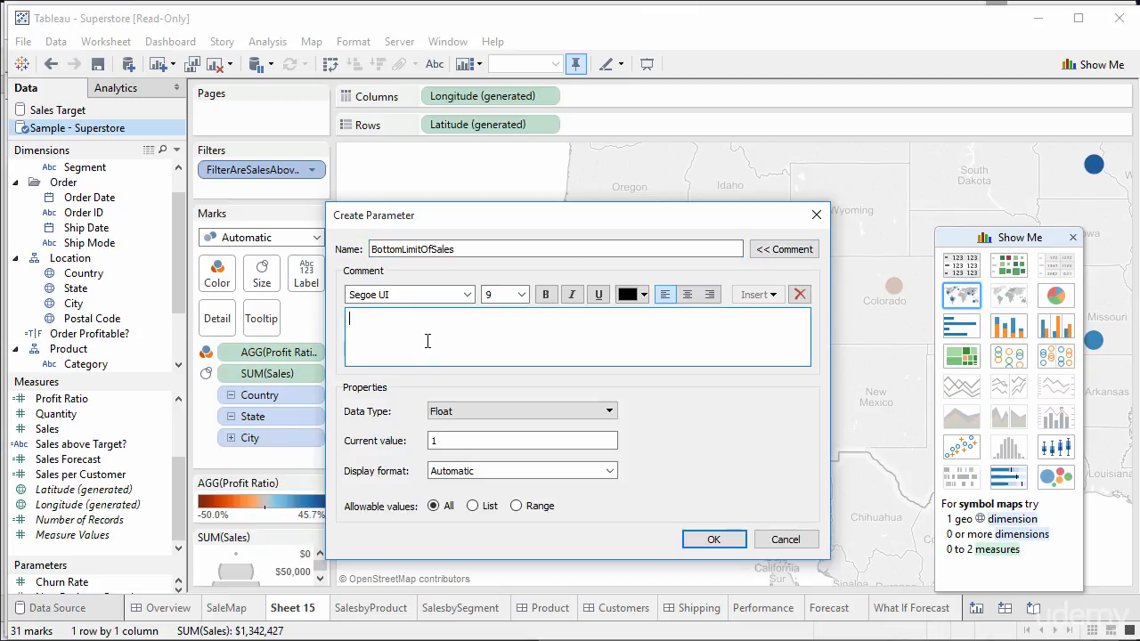
{"action": "type", "text": "This shows the minimum lev"}
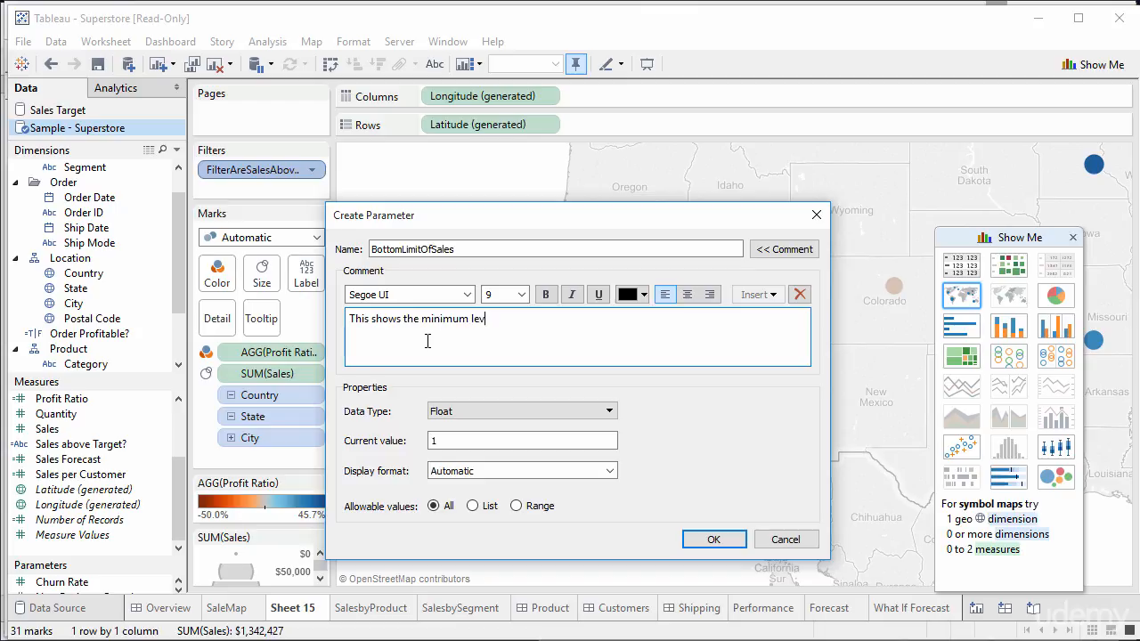
{"action": "type", "text": "el of sales that we want to show on the map."}
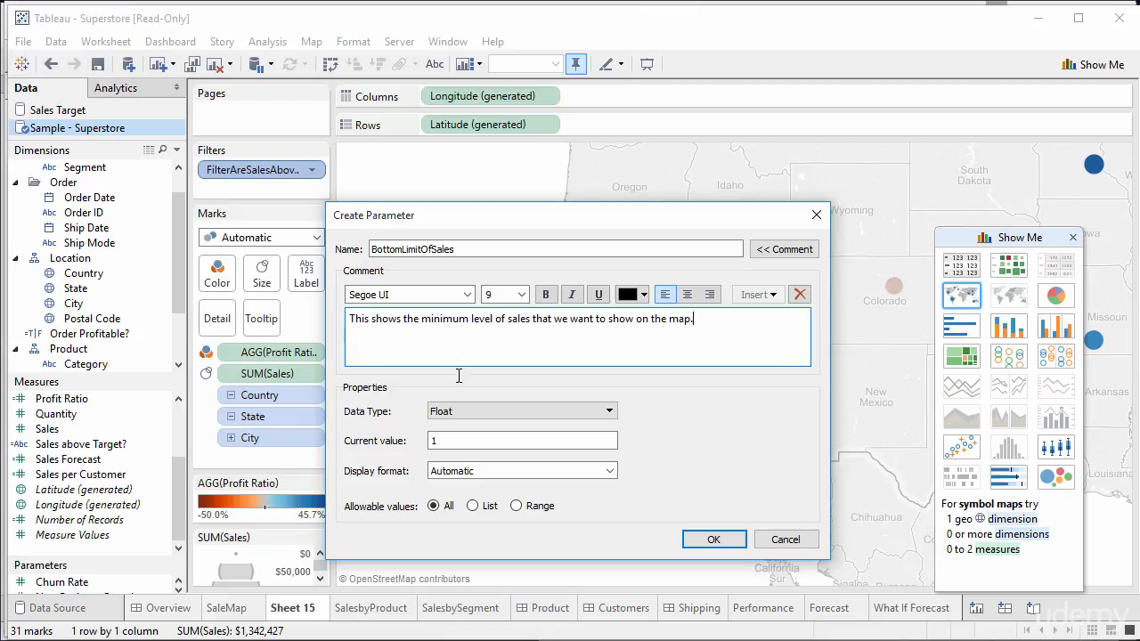
{"action": "left_click", "coordinate": [487, 411]}
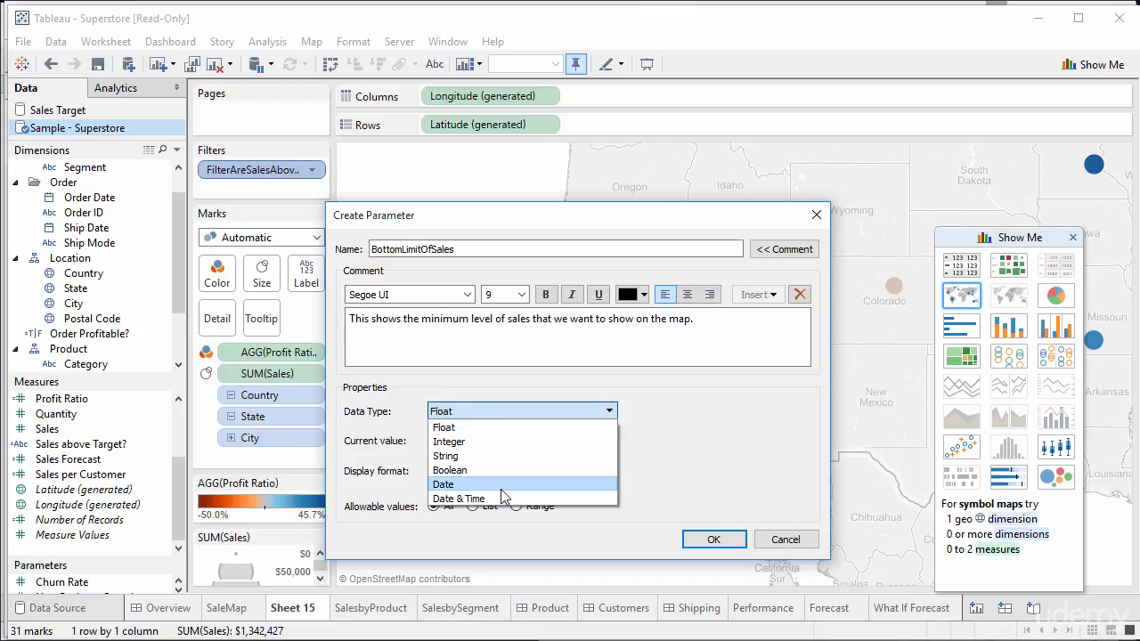
Step: Make BottomLimitOfSales an Integer with current value 10,000 and Automatic display format, and create it
{"action": "left_click", "coordinate": [469, 441]}
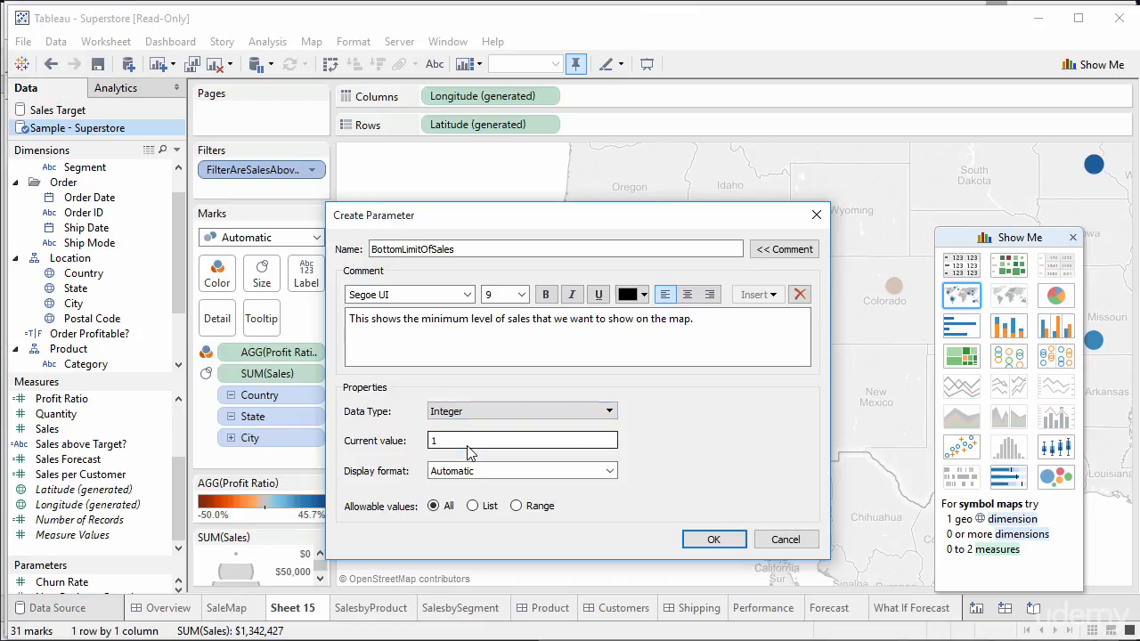
{"action": "left_click", "coordinate": [516, 441]}
{"action": "type", "text": "0000"}
{"action": "left_click", "coordinate": [559, 472]}
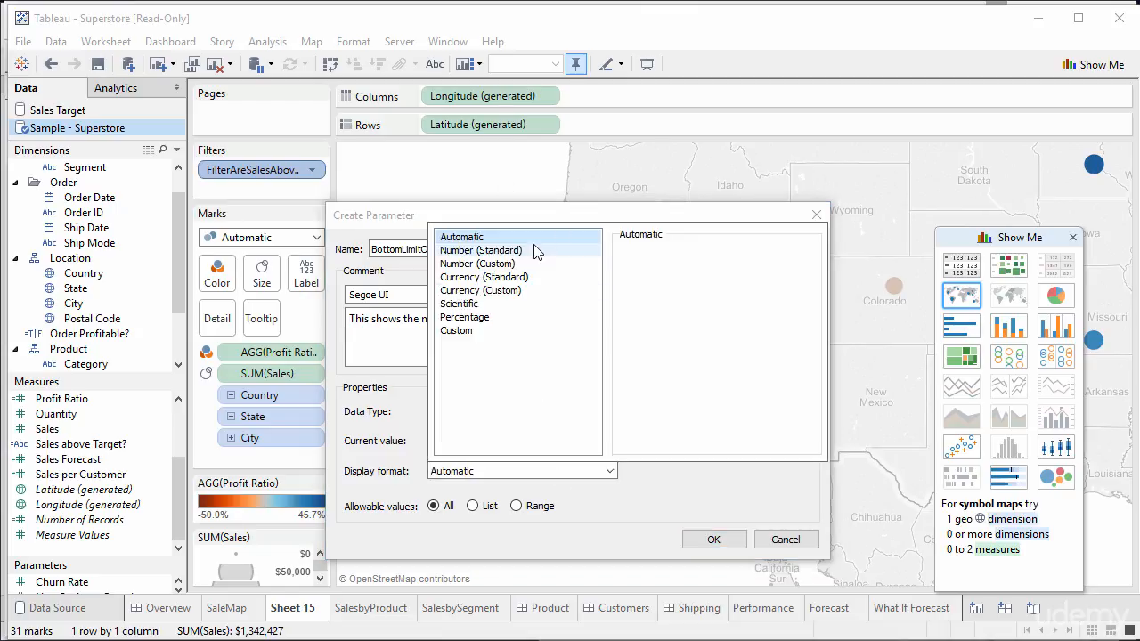
{"action": "left_click", "coordinate": [674, 495]}
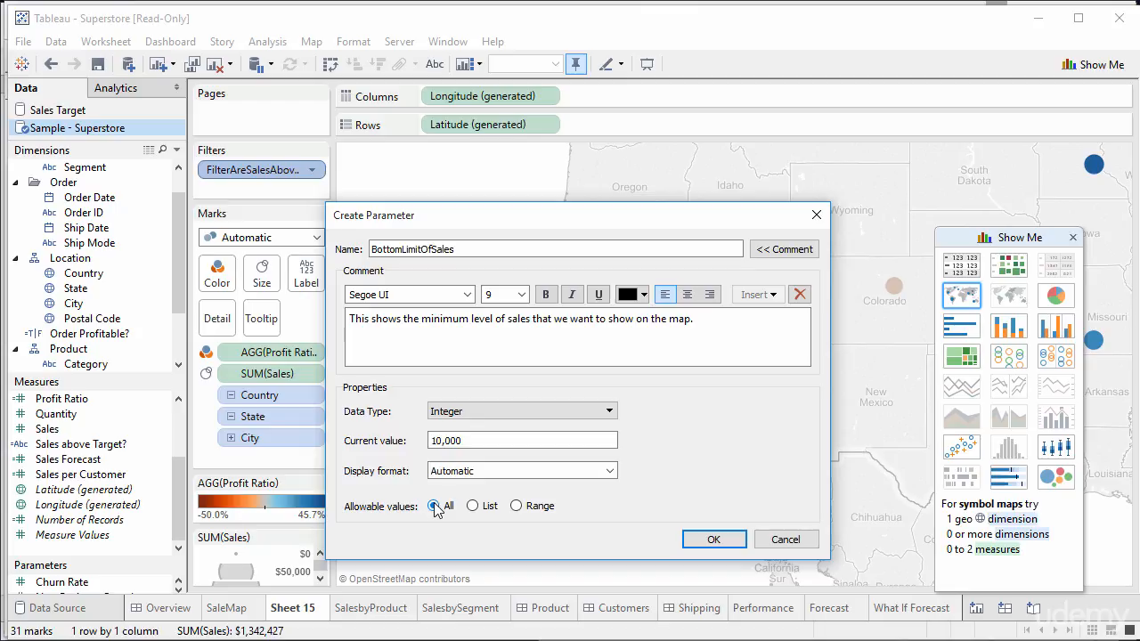
{"action": "left_click", "coordinate": [710, 539]}
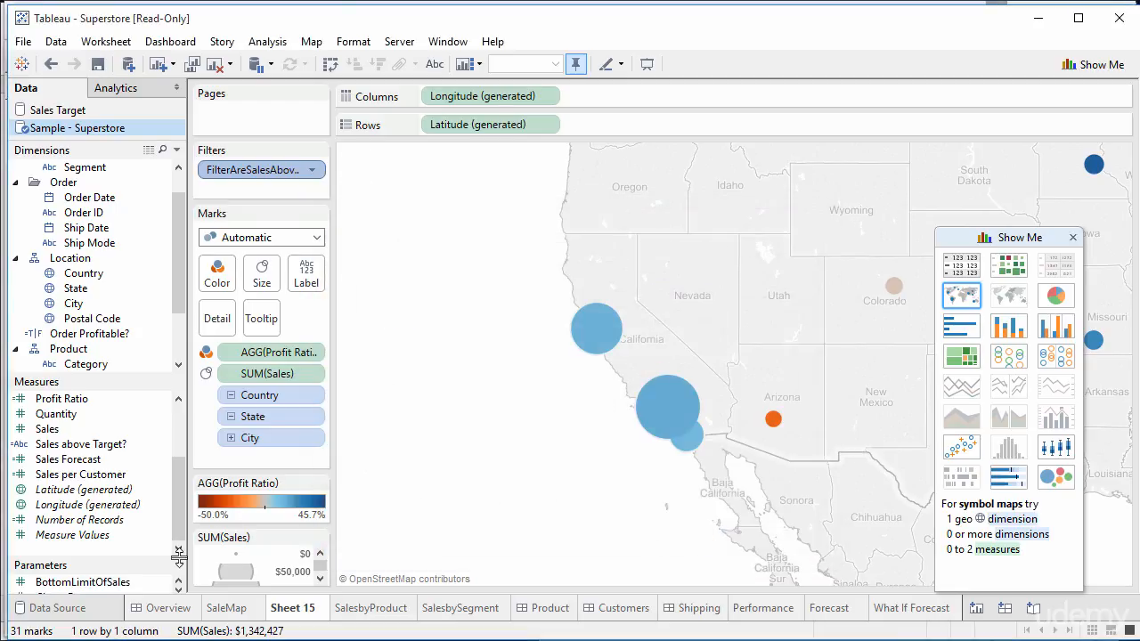
{"action": "left_click", "coordinate": [178, 589]}
{"action": "left_click", "coordinate": [178, 589]}
{"action": "left_click", "coordinate": [178, 581]}
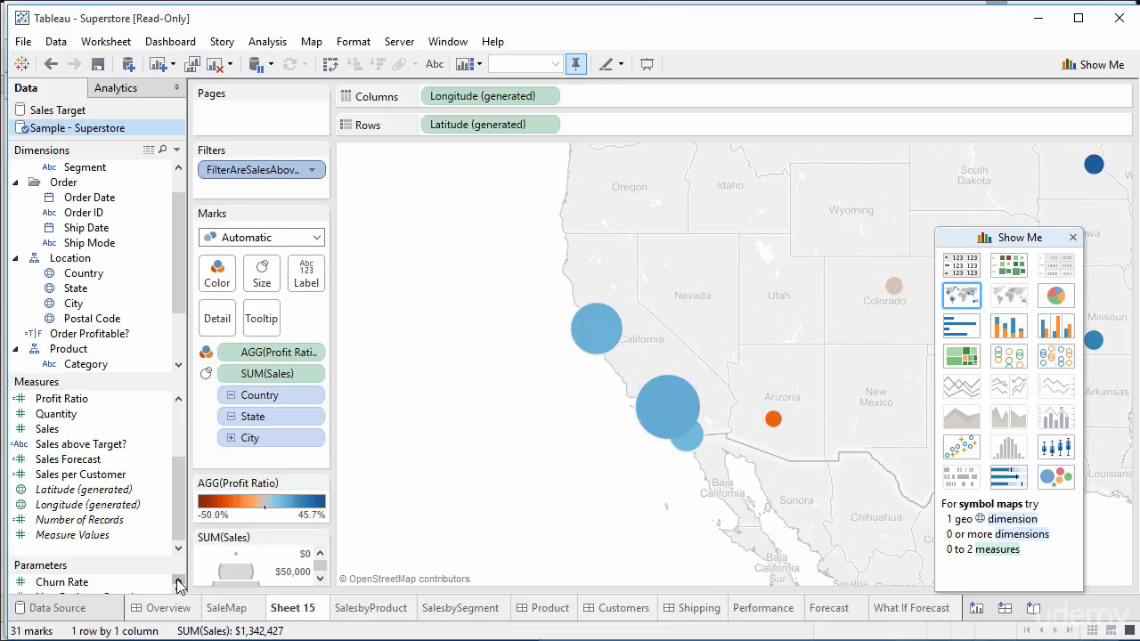
{"action": "left_click", "coordinate": [177, 581]}
{"action": "left_click", "coordinate": [105, 583]}
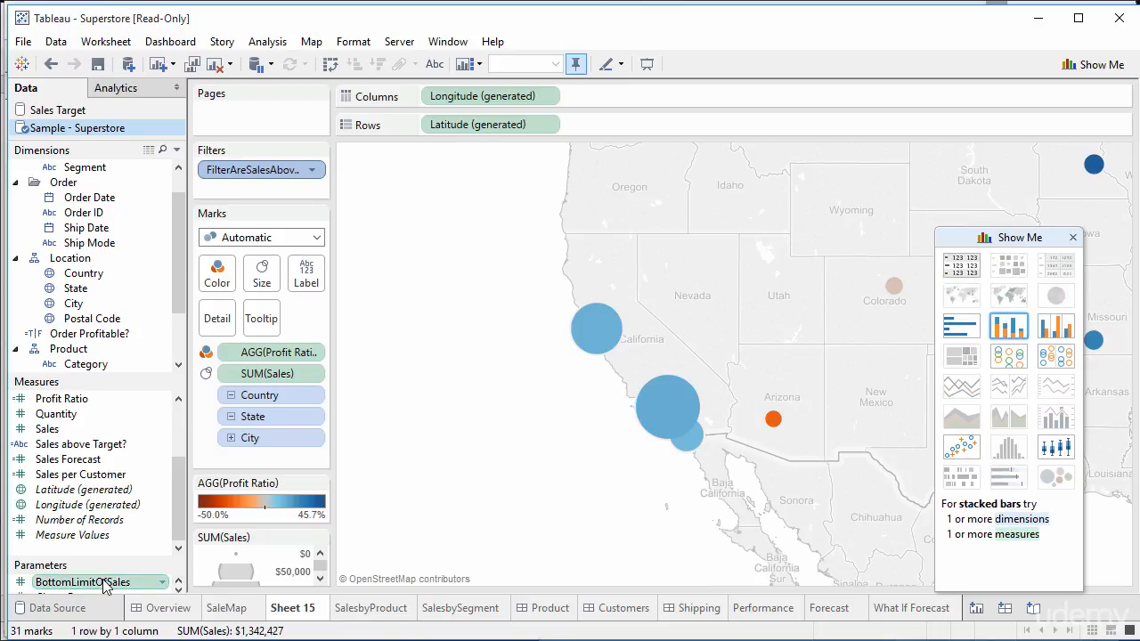
{"action": "mouse_move", "coordinate": [105, 583]}
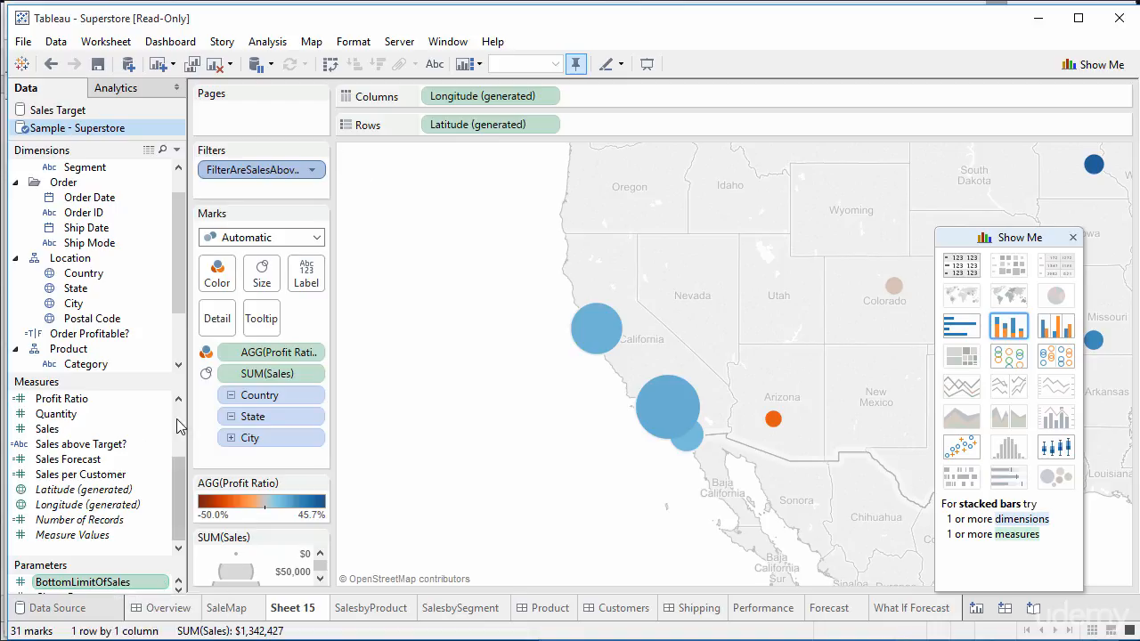
{"action": "scroll", "coordinate": [175, 423], "scroll_direction": "up", "scroll_amount": 2}
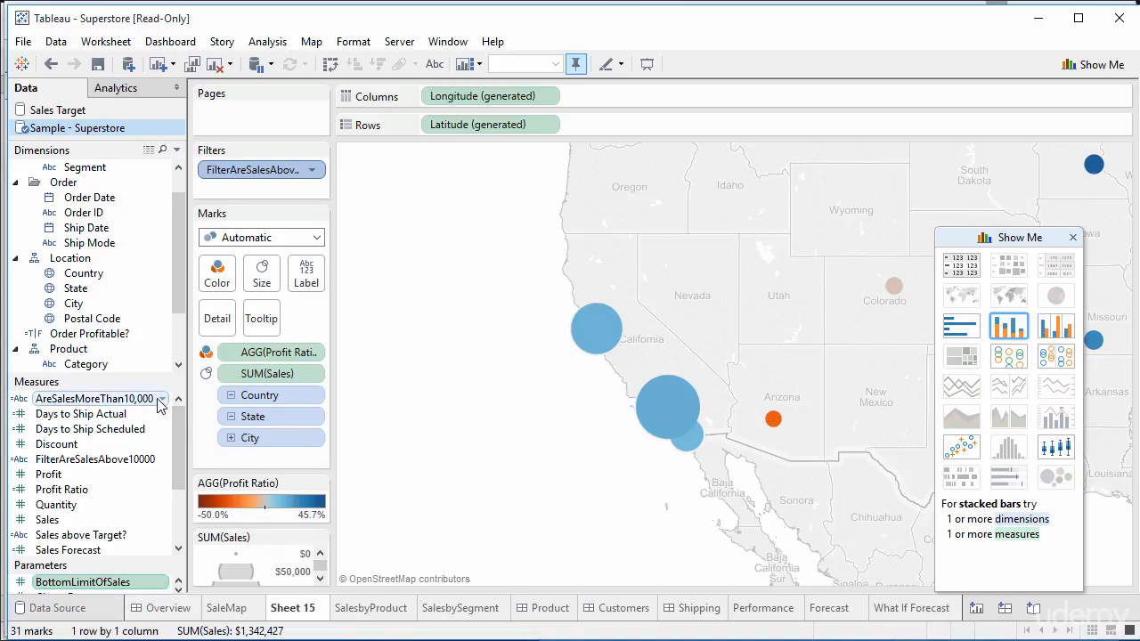
Step: Replace 10000 in the AreSalesMoreThan10,000 formula with [BottomLimitOfSales] and save the calculation
{"action": "left_click", "coordinate": [162, 398]}
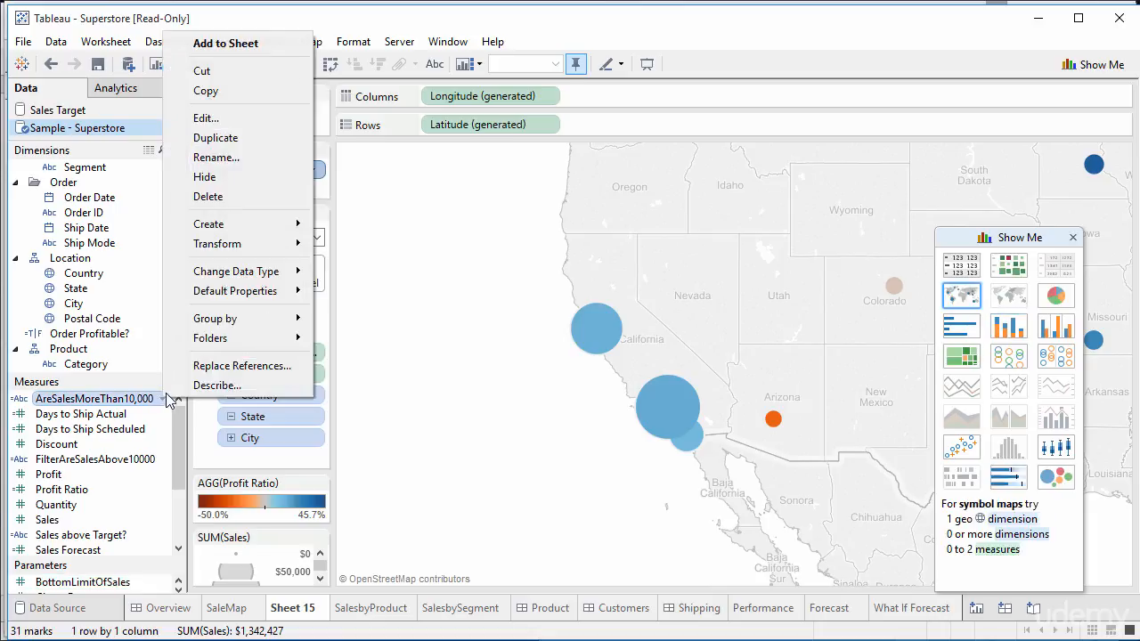
{"action": "left_click", "coordinate": [222, 119]}
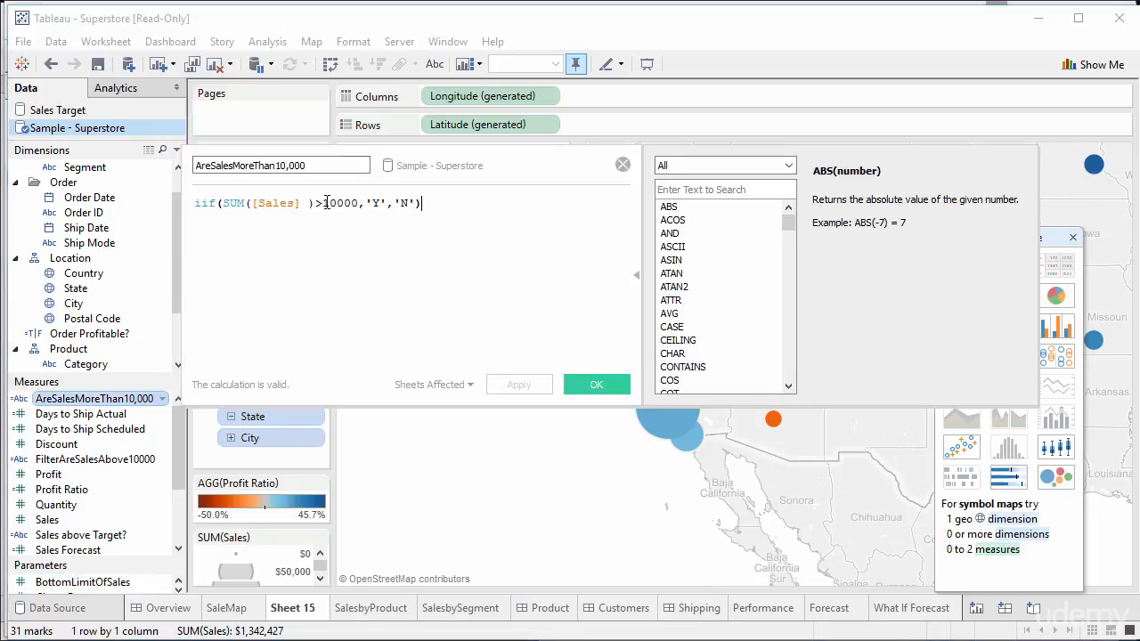
{"action": "left_click_drag", "start_coordinate": [324, 202], "coordinate": [355, 205]}
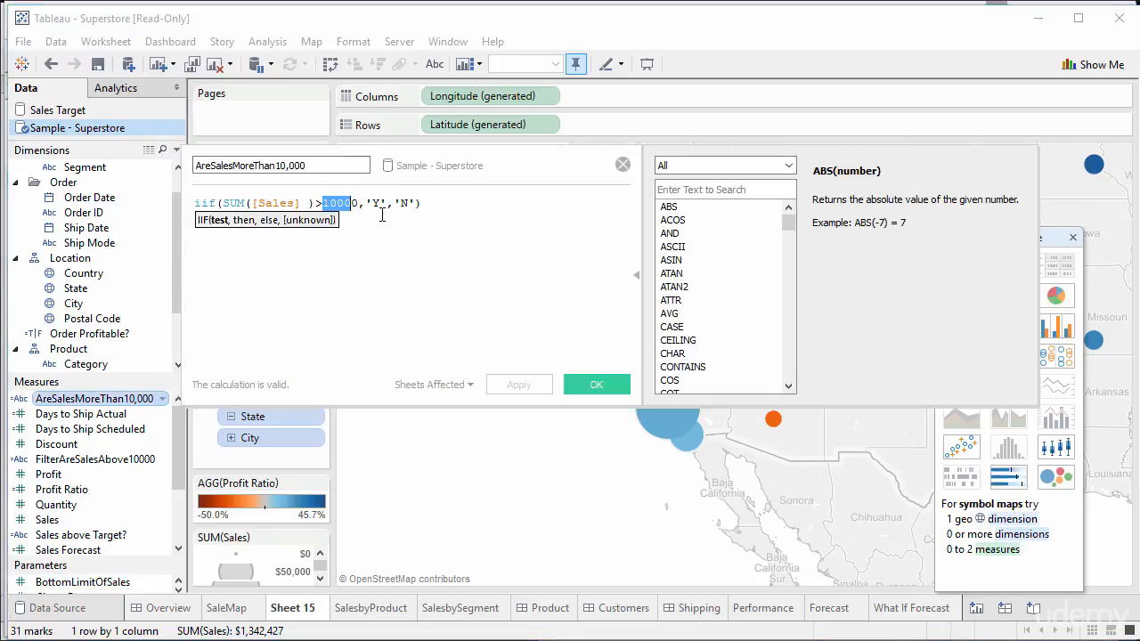
{"action": "key", "text": "BackSpace"}
{"action": "key", "text": "Delete"}
{"action": "type", "text": "B"}
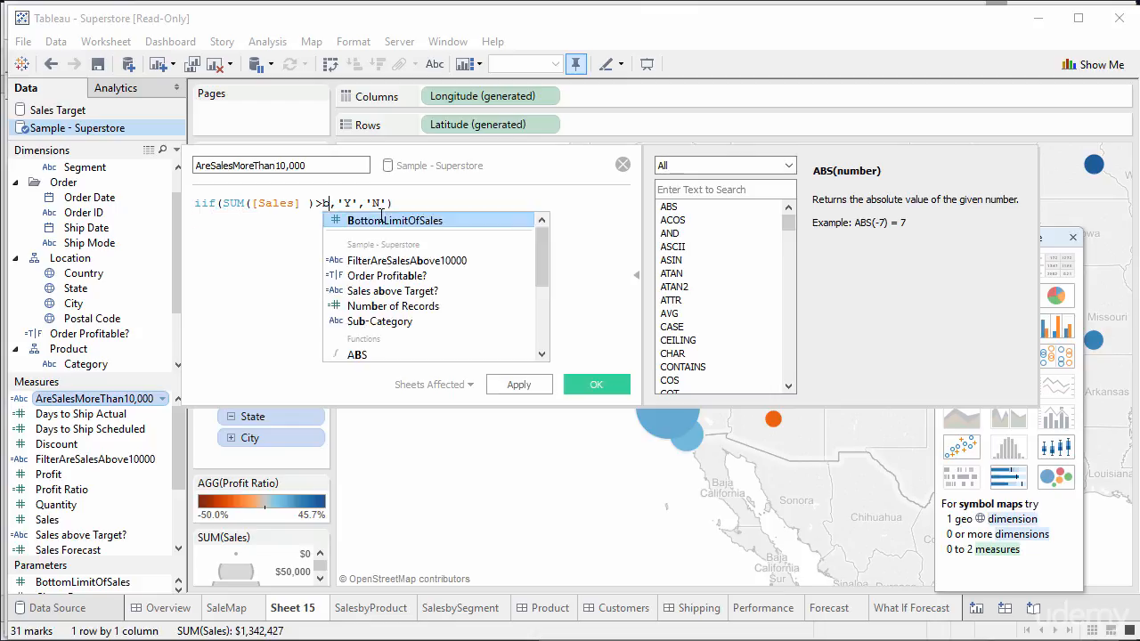
{"action": "double_click", "coordinate": [374, 221]}
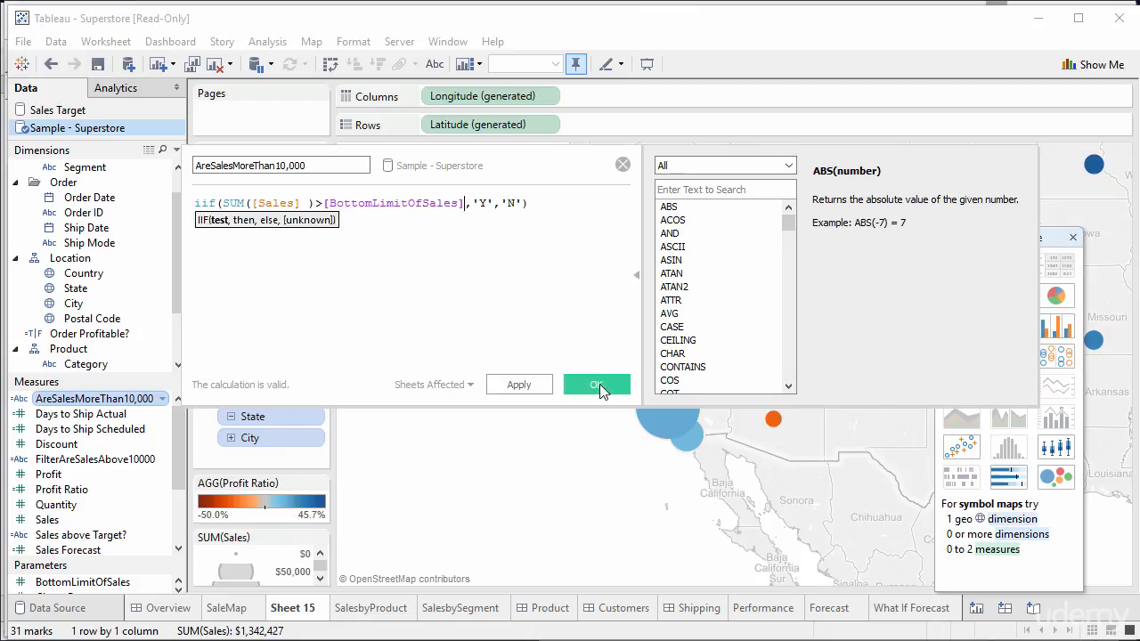
{"action": "left_click", "coordinate": [596, 385]}
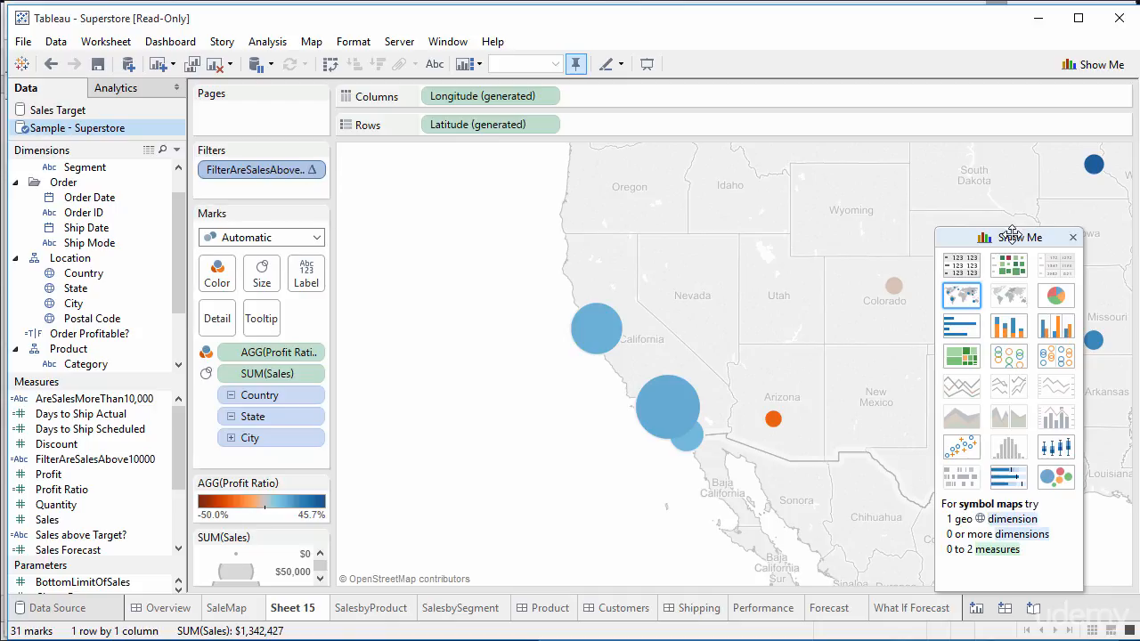
Step: Change BottomLimitOfSales's current value from 10,000 to 5,000, raising the map to 90 marks
{"action": "left_click_drag", "start_coordinate": [1008, 230], "coordinate": [951, 246]}
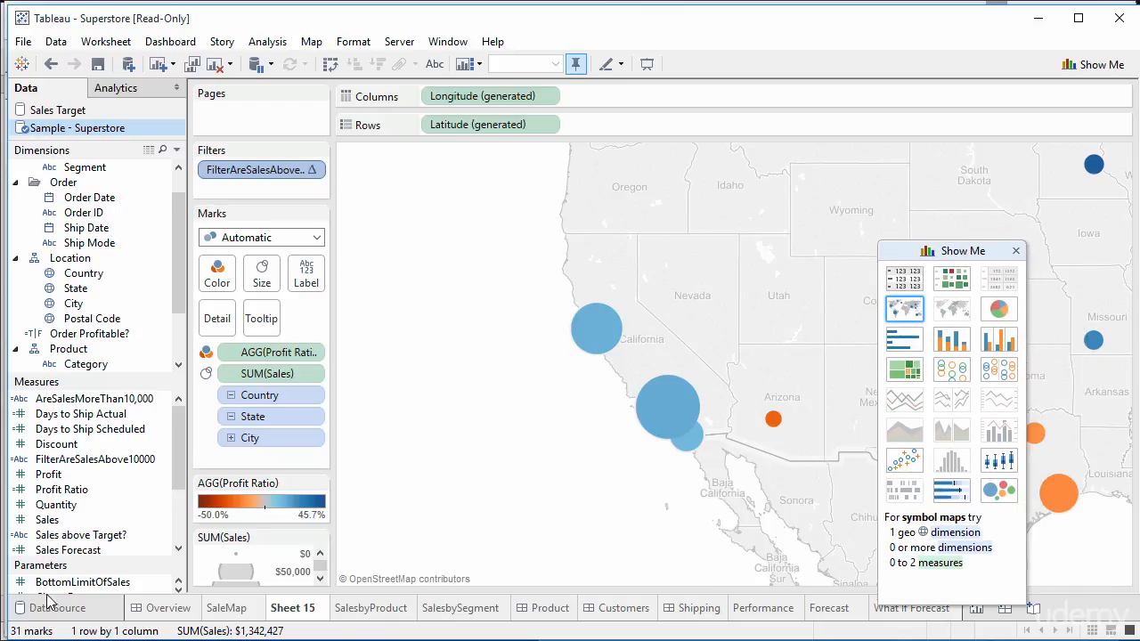
{"action": "left_click", "coordinate": [134, 583]}
{"action": "left_click", "coordinate": [161, 584]}
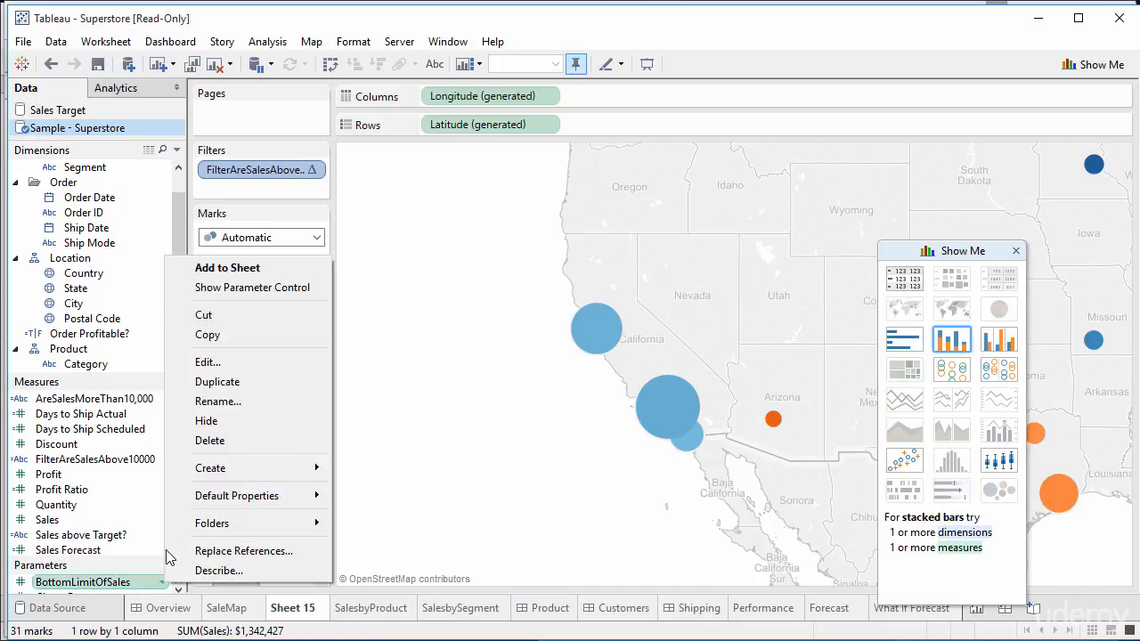
{"action": "left_click", "coordinate": [230, 358]}
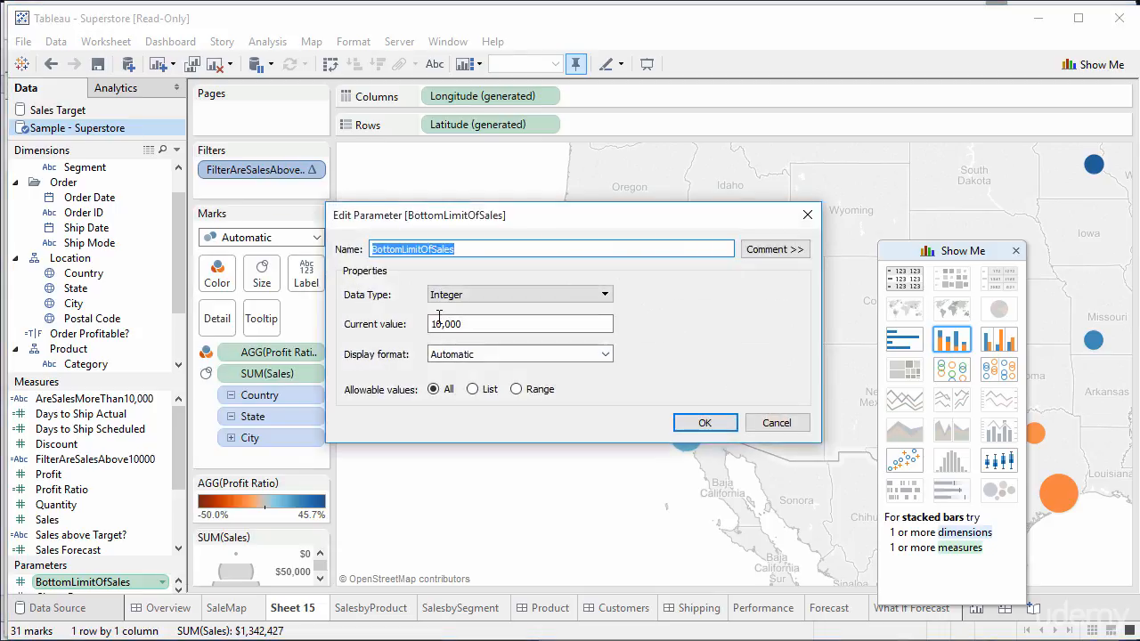
{"action": "left_click", "coordinate": [443, 324]}
{"action": "key", "text": "BackSpace"}
{"action": "key", "text": "BackSpace"}
{"action": "type", "text": "5"}
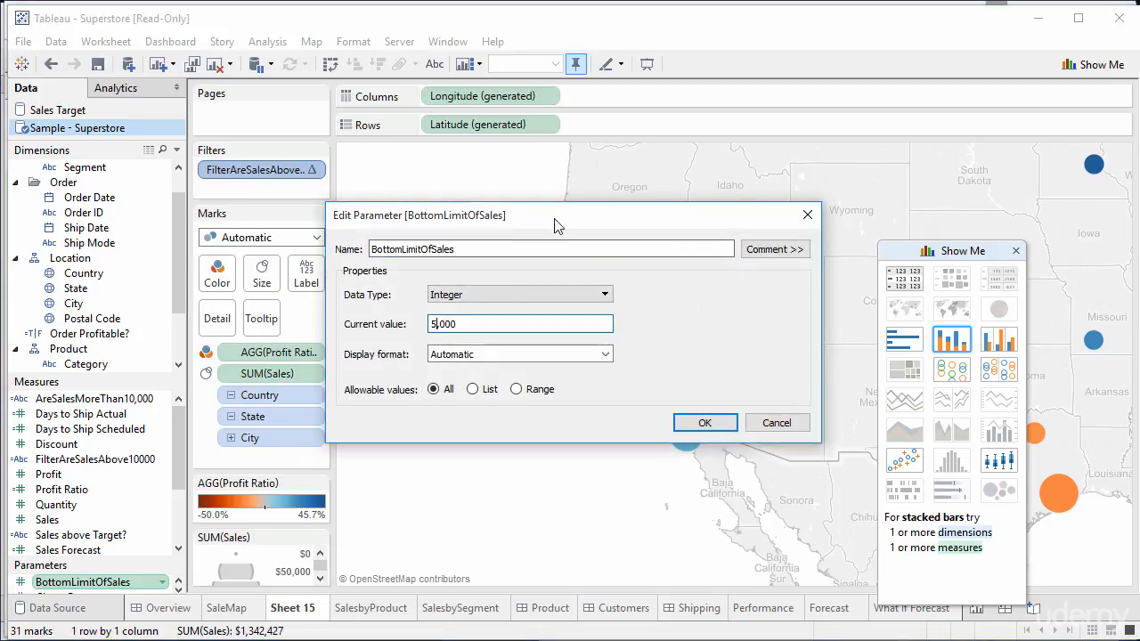
{"action": "left_click_drag", "start_coordinate": [555, 223], "coordinate": [297, 356]}
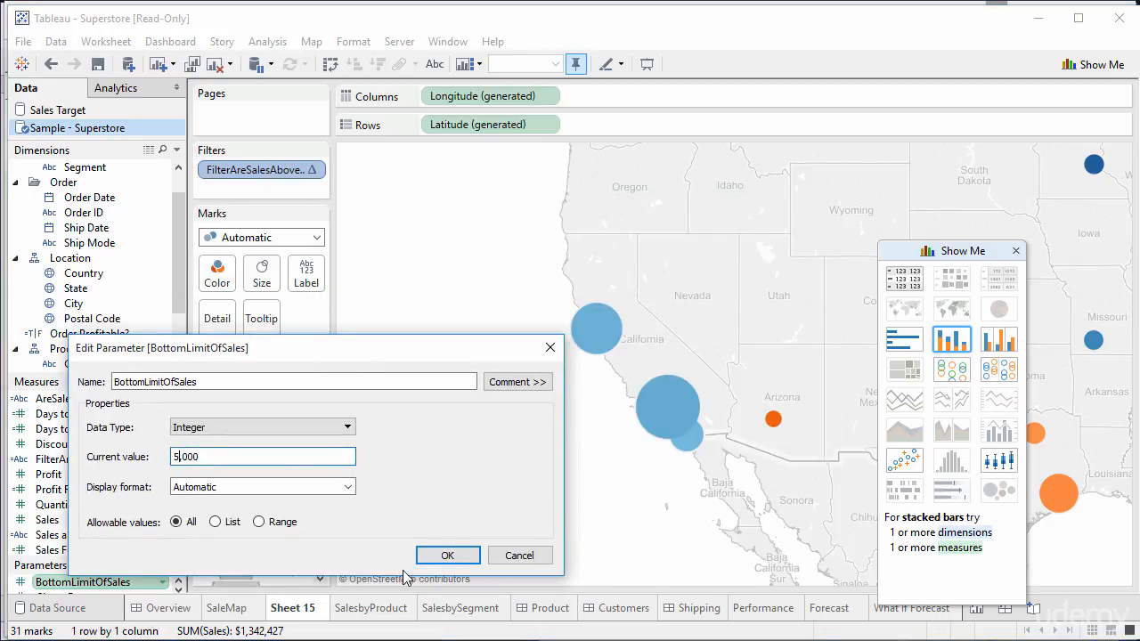
{"action": "left_click", "coordinate": [445, 558]}
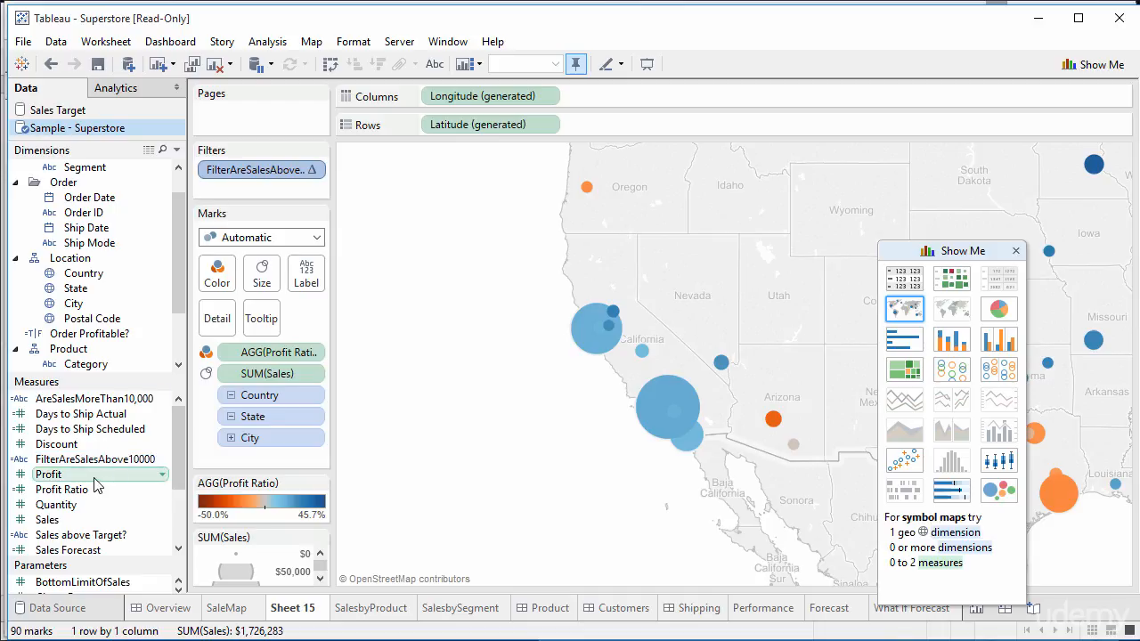
{"action": "left_click", "coordinate": [445, 43]}
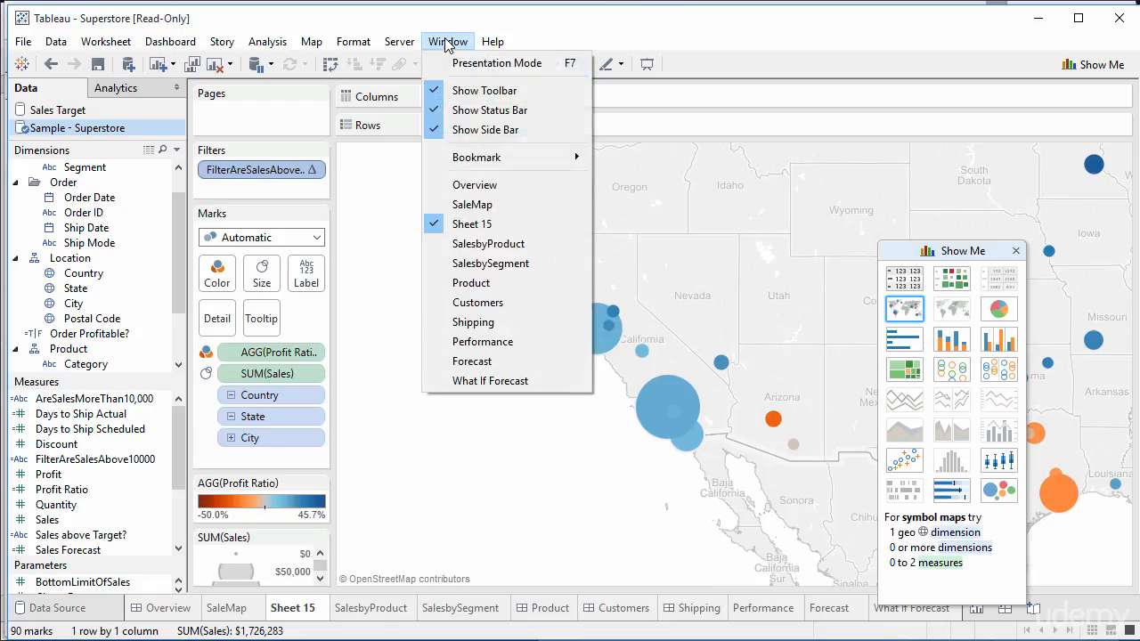
{"action": "left_click", "coordinate": [478, 64]}
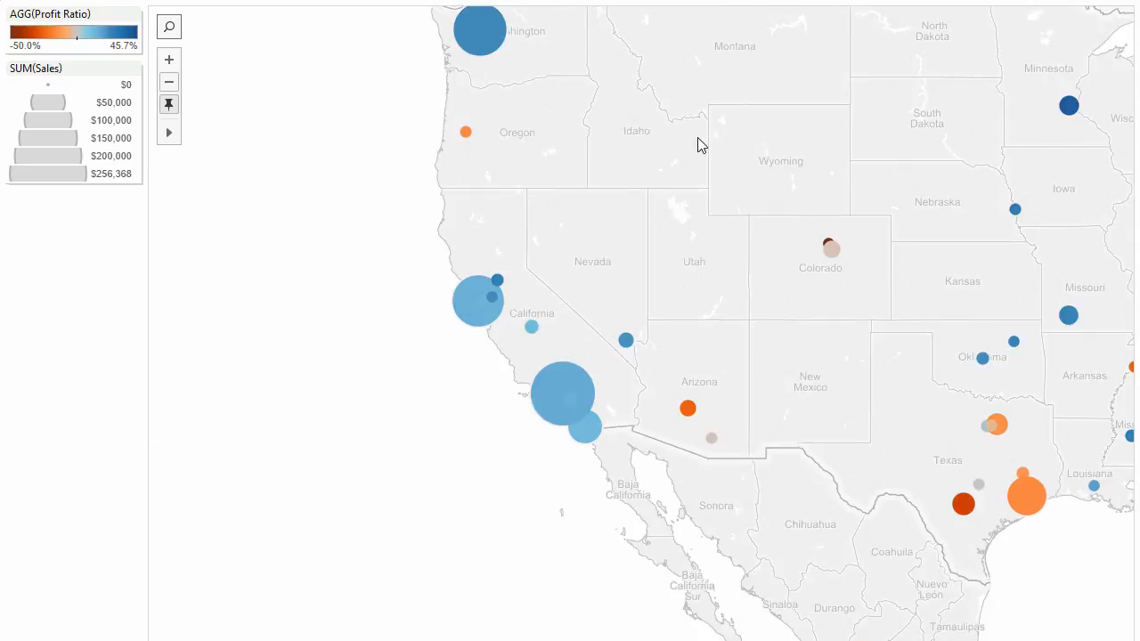
{"action": "mouse_move", "coordinate": [828, 252]}
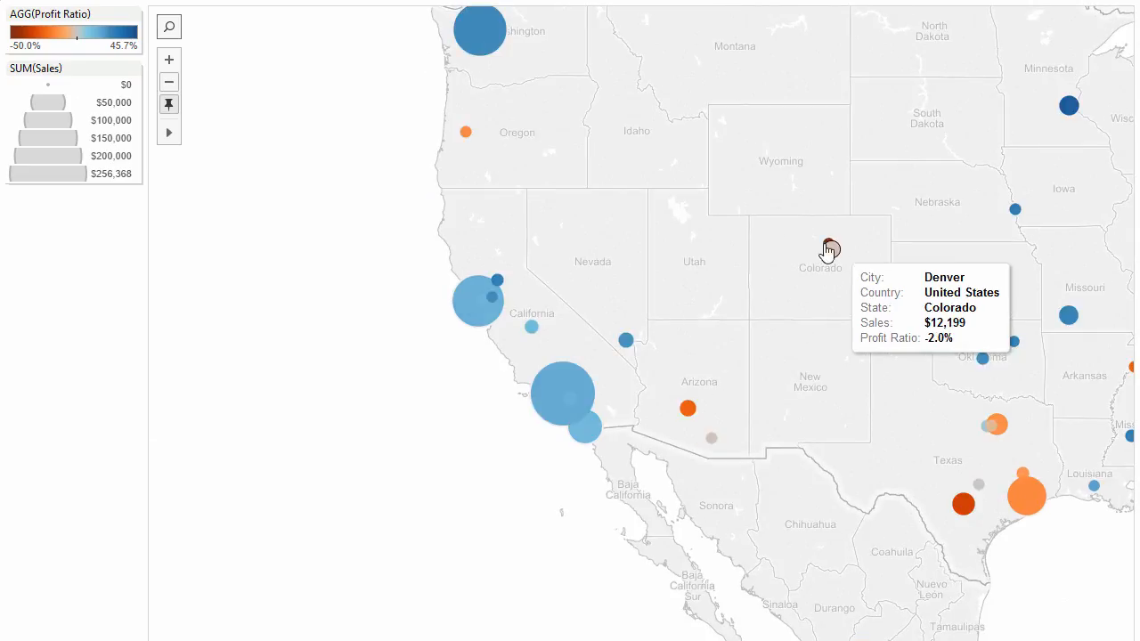
{"action": "mouse_move", "coordinate": [1065, 112]}
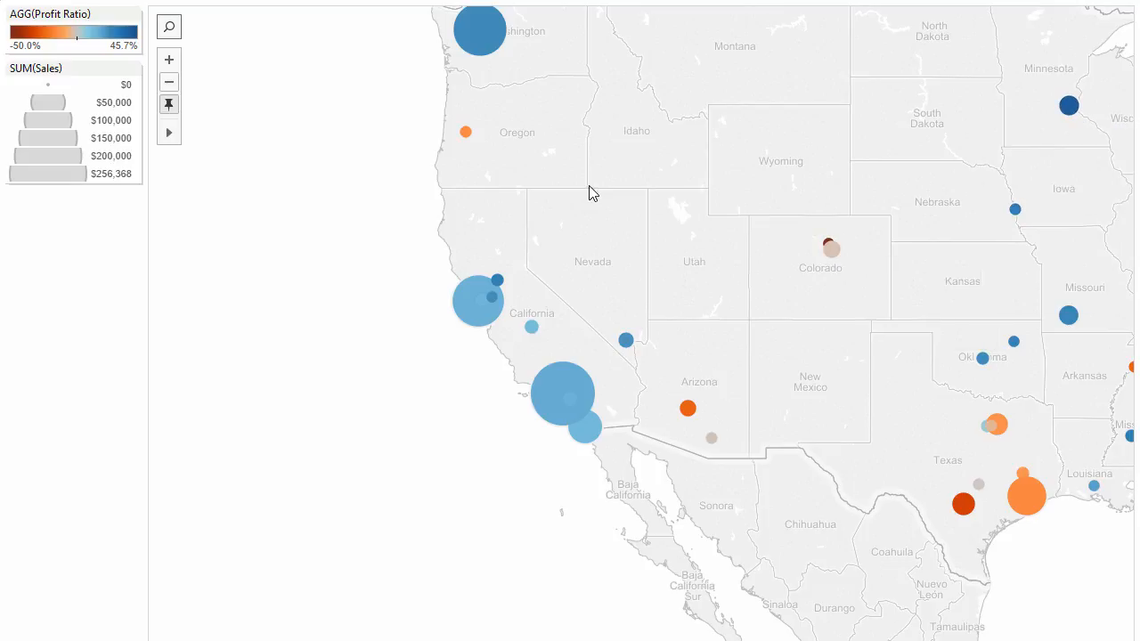
{"action": "key", "text": "Escape"}
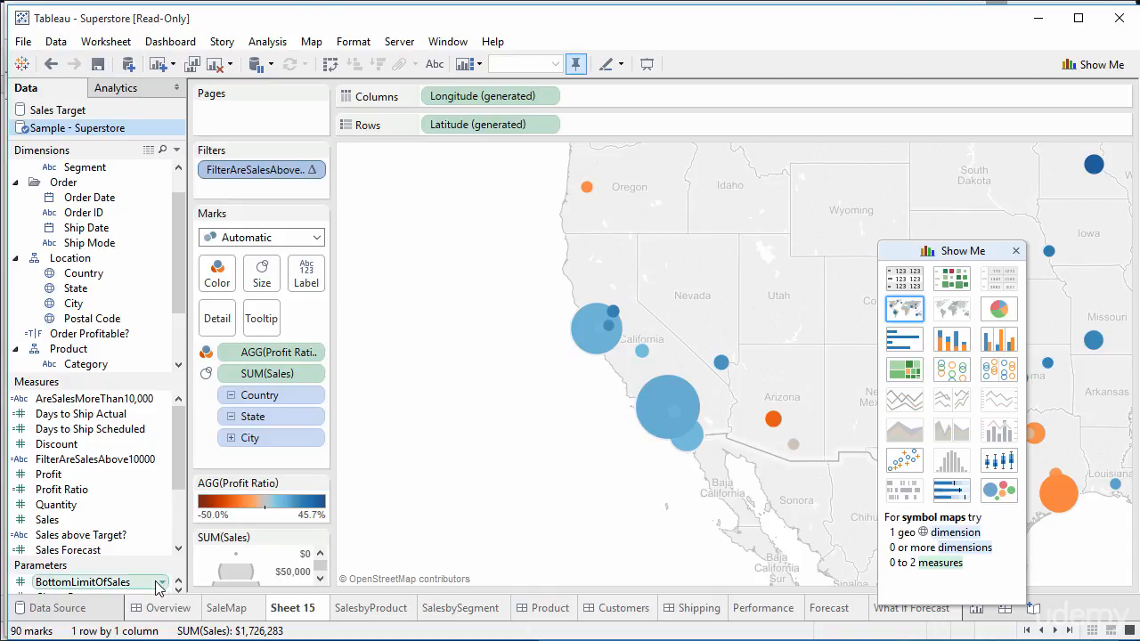
Step: Add a BottomLimitOfSales parameter control and set the threshold to 10,000, then 15,000
{"action": "left_click", "coordinate": [159, 583]}
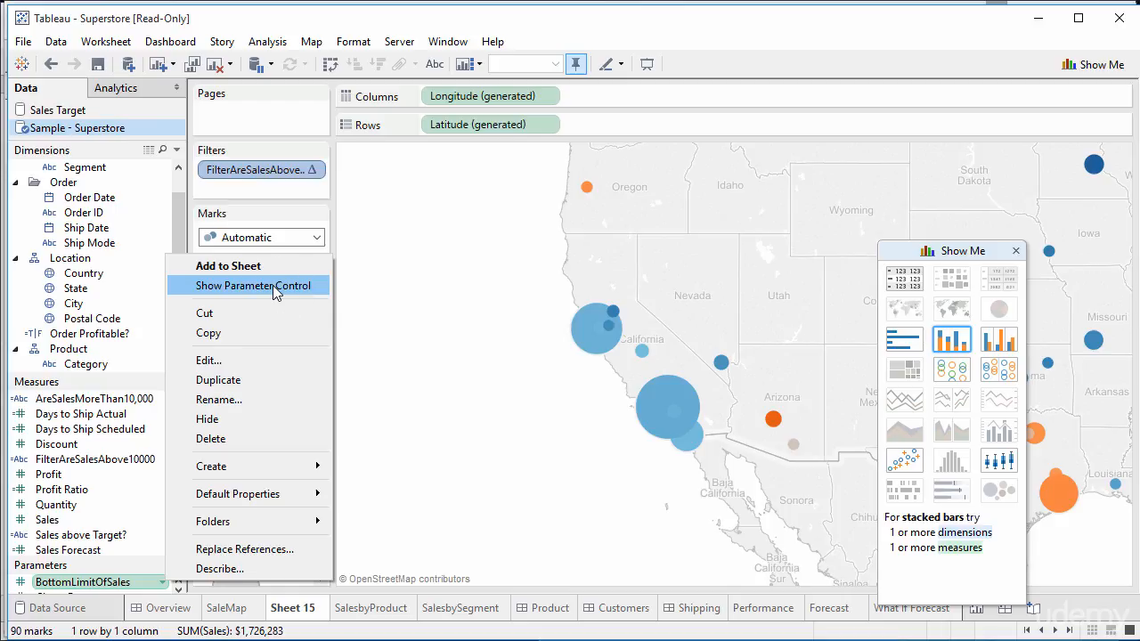
{"action": "left_click", "coordinate": [272, 285]}
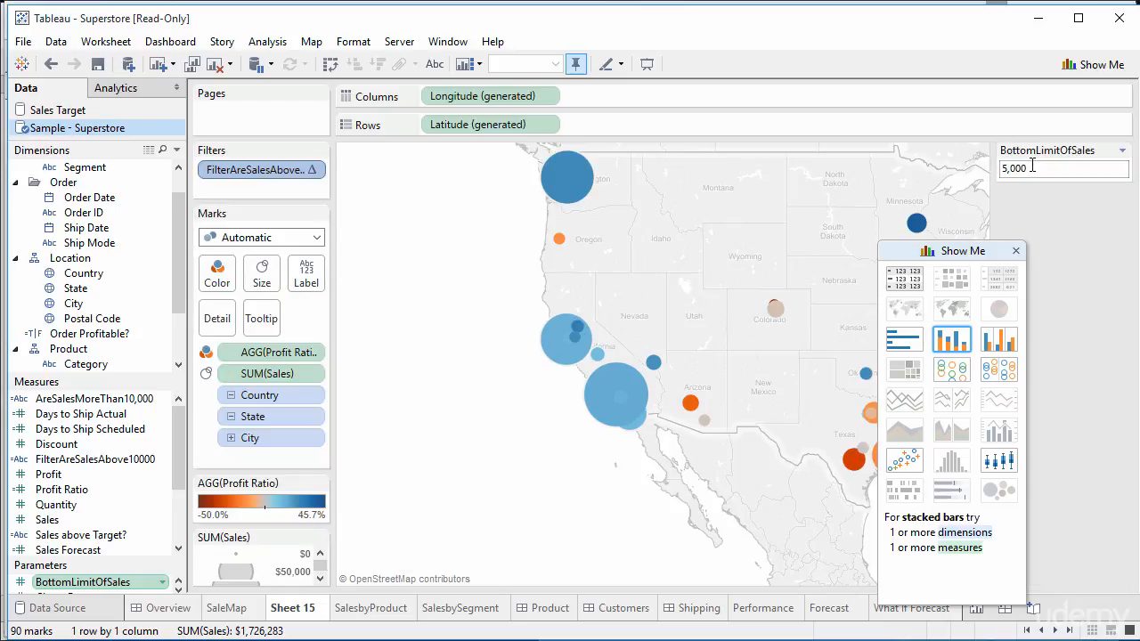
{"action": "left_click_drag", "start_coordinate": [963, 253], "coordinate": [1065, 263]}
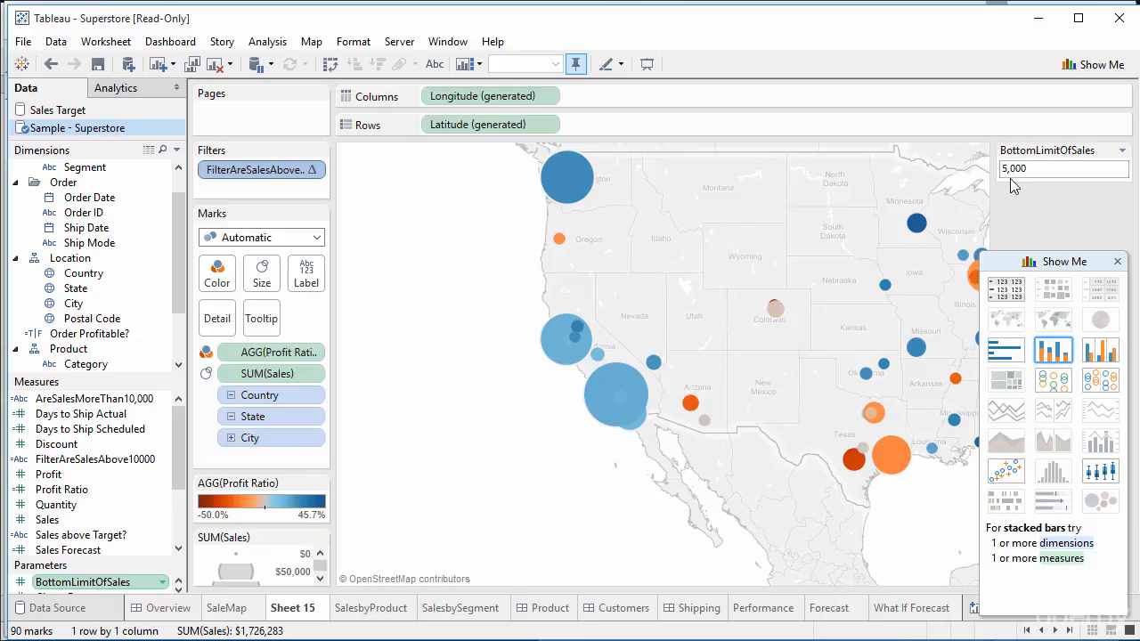
{"action": "key", "text": "BackSpace"}
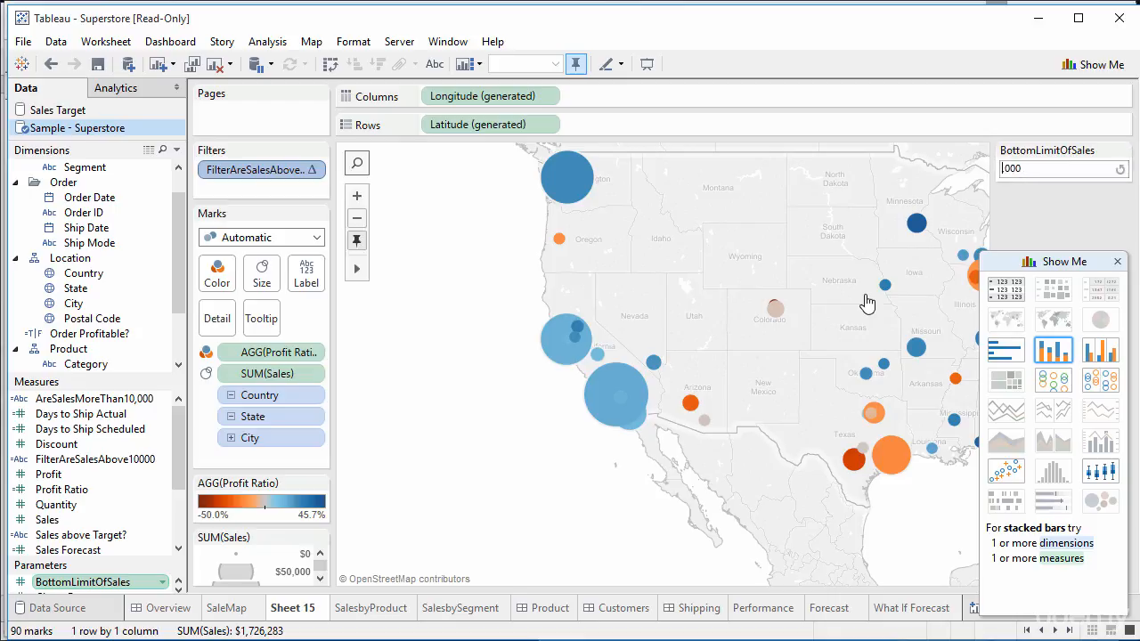
{"action": "key", "text": "Return"}
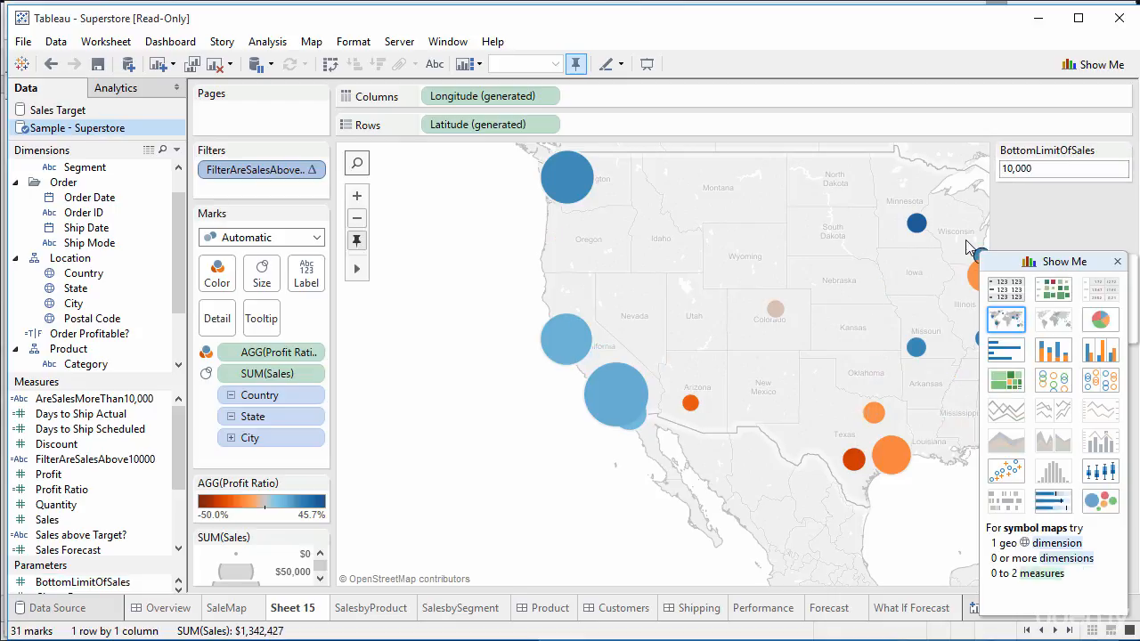
{"action": "left_click_drag", "start_coordinate": [1010, 170], "coordinate": [1014, 170]}
{"action": "type", "text": "15"}
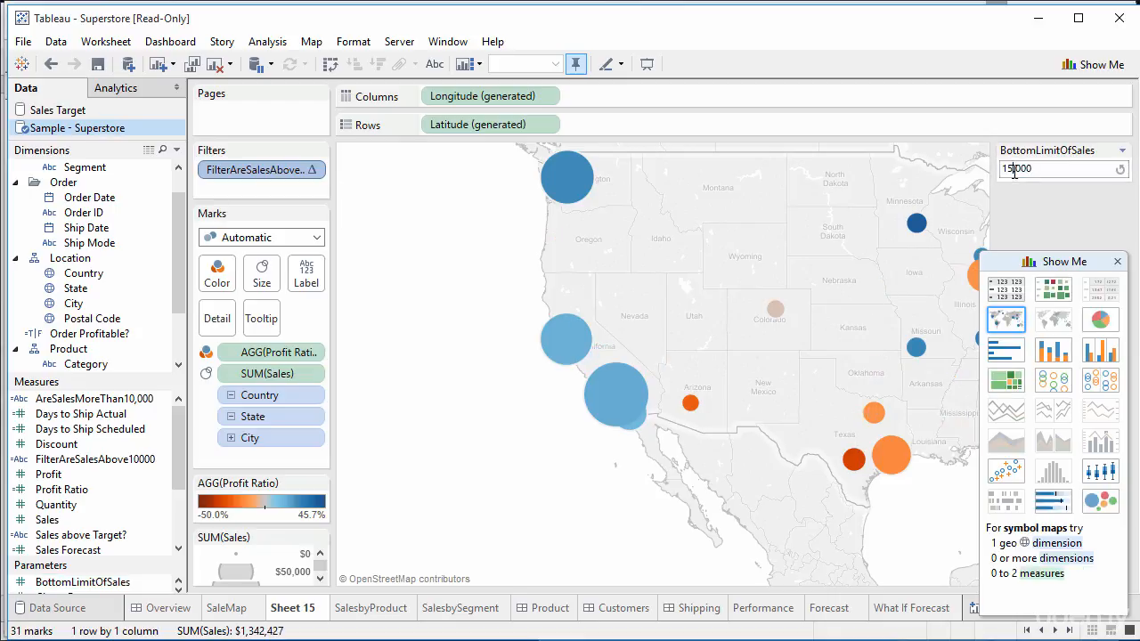
{"action": "key", "text": "Return"}
{"action": "left_click", "coordinate": [472, 41]}
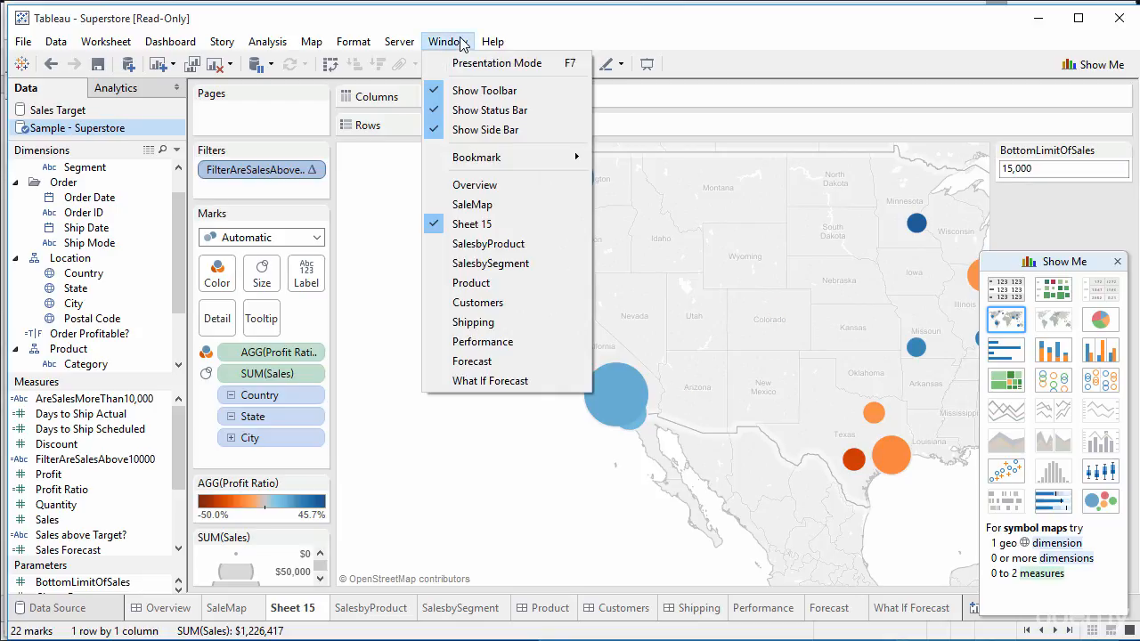
Step: In Presentation Mode, set the threshold to 20,000 and pan to the eastern US
{"action": "left_click", "coordinate": [470, 59]}
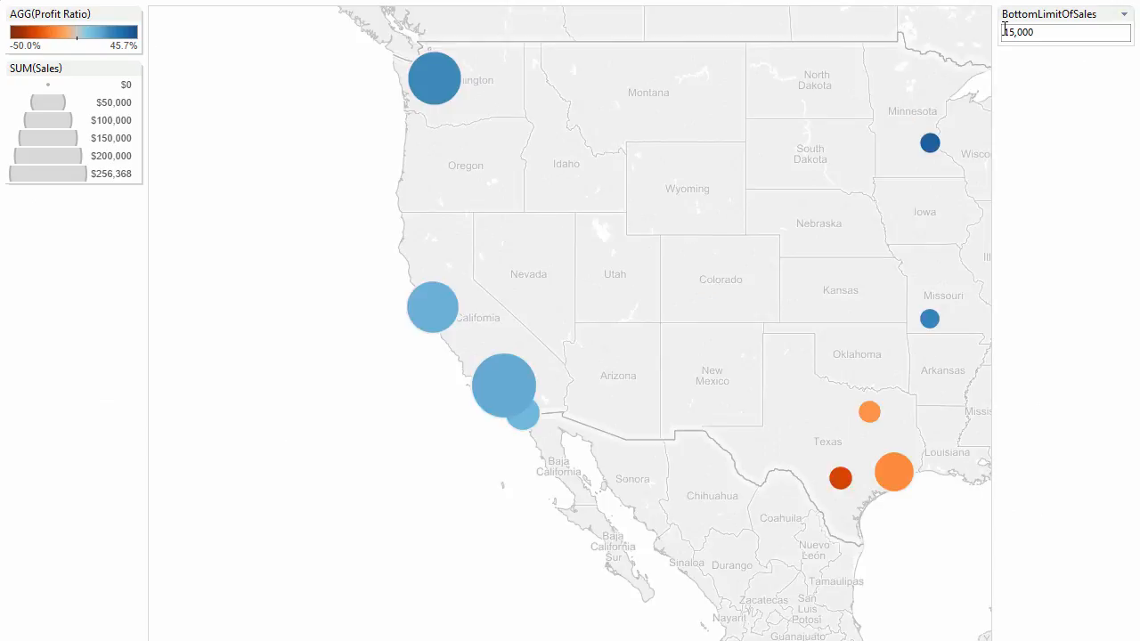
{"action": "mouse_move", "coordinate": [1003, 32]}
{"action": "left_mouse_down"}
{"action": "mouse_move", "coordinate": [1035, 32]}
{"action": "mouse_move", "coordinate": [1014, 32]}
{"action": "left_mouse_up"}
{"action": "type", "text": "20"}
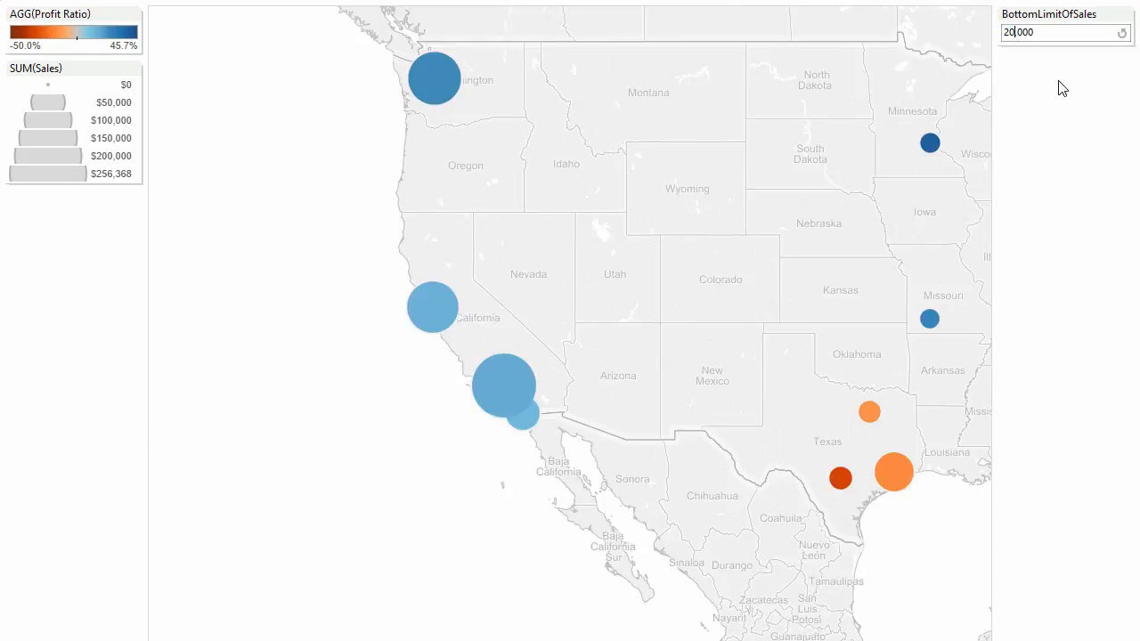
{"action": "key", "text": "Return"}
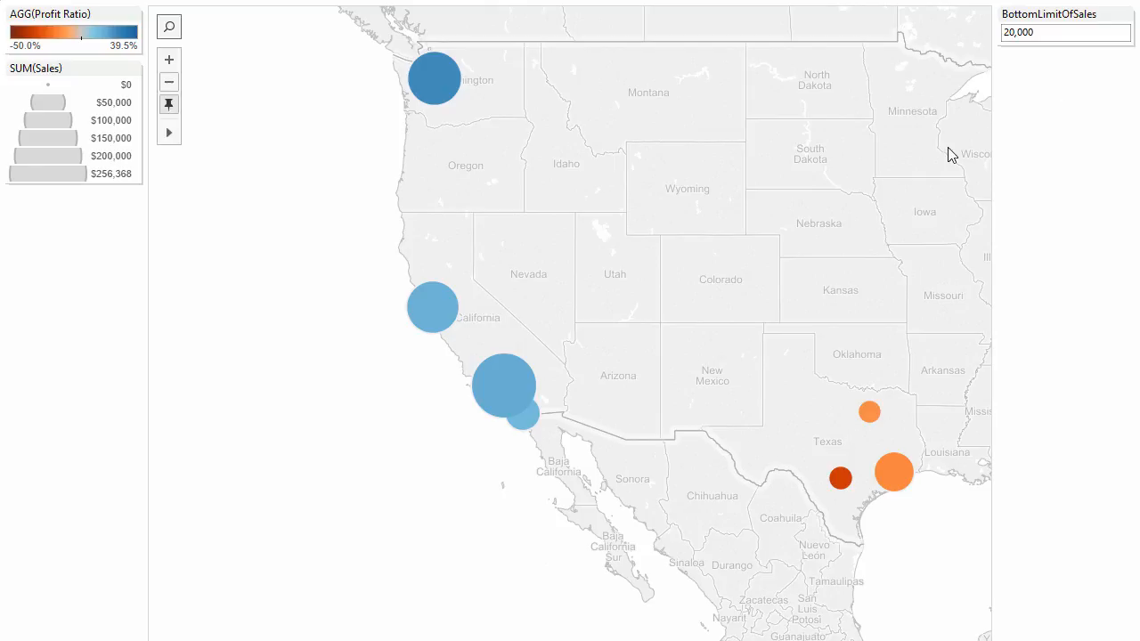
{"action": "left_click_drag", "start_coordinate": [946, 155], "coordinate": [659, 240]}
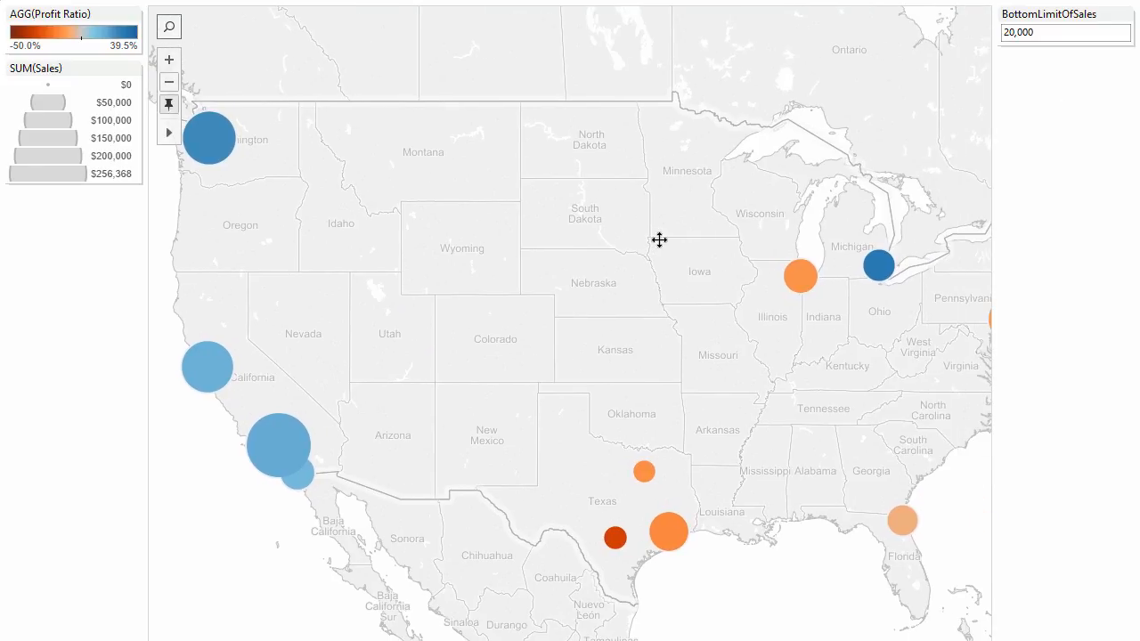
Step: Lower the BottomLimitOfSales threshold to 1,000 and leave Presentation Mode
{"action": "left_click", "coordinate": [1015, 33]}
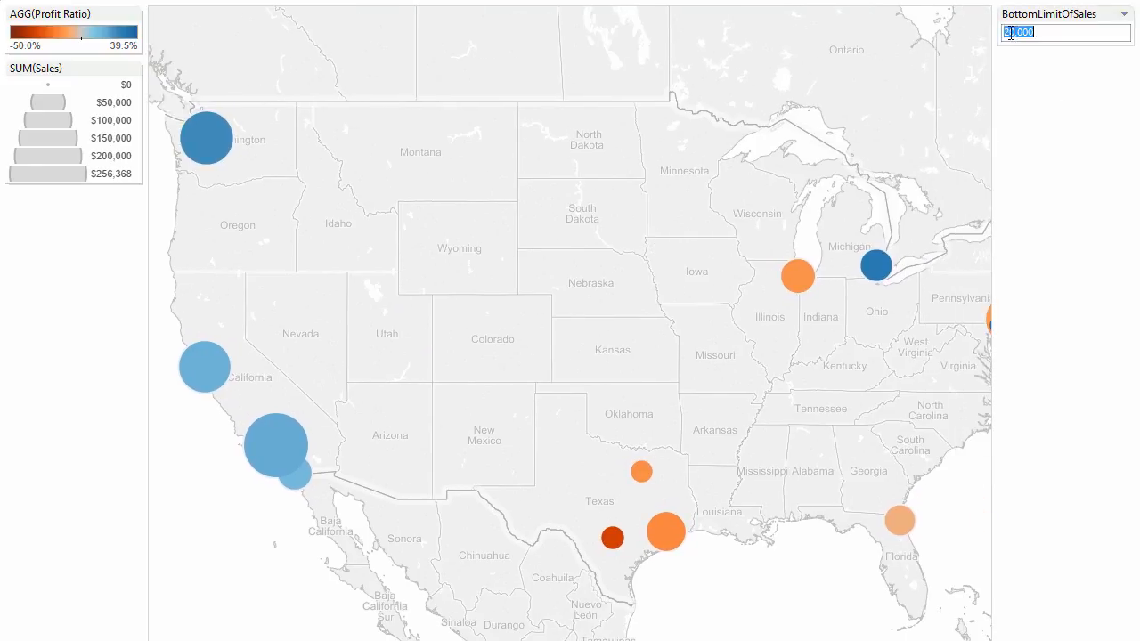
{"action": "left_click", "coordinate": [1004, 34]}
{"action": "key", "text": "ctrl+a"}
{"action": "type", "text": "1000"}
{"action": "key", "text": "Return"}
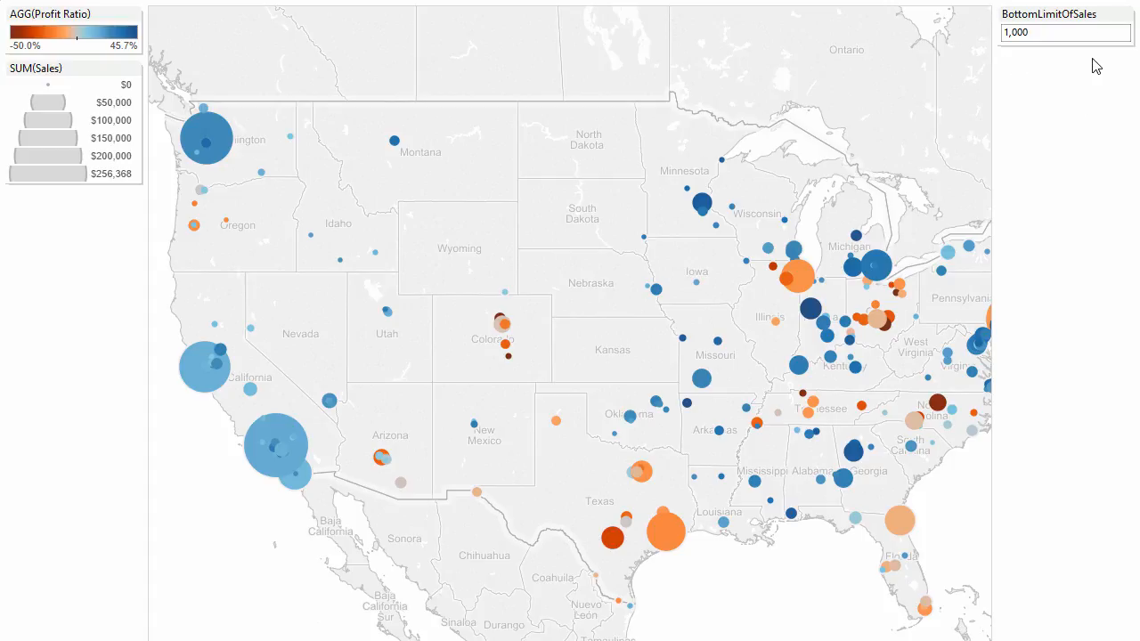
{"action": "key", "text": "Escape"}
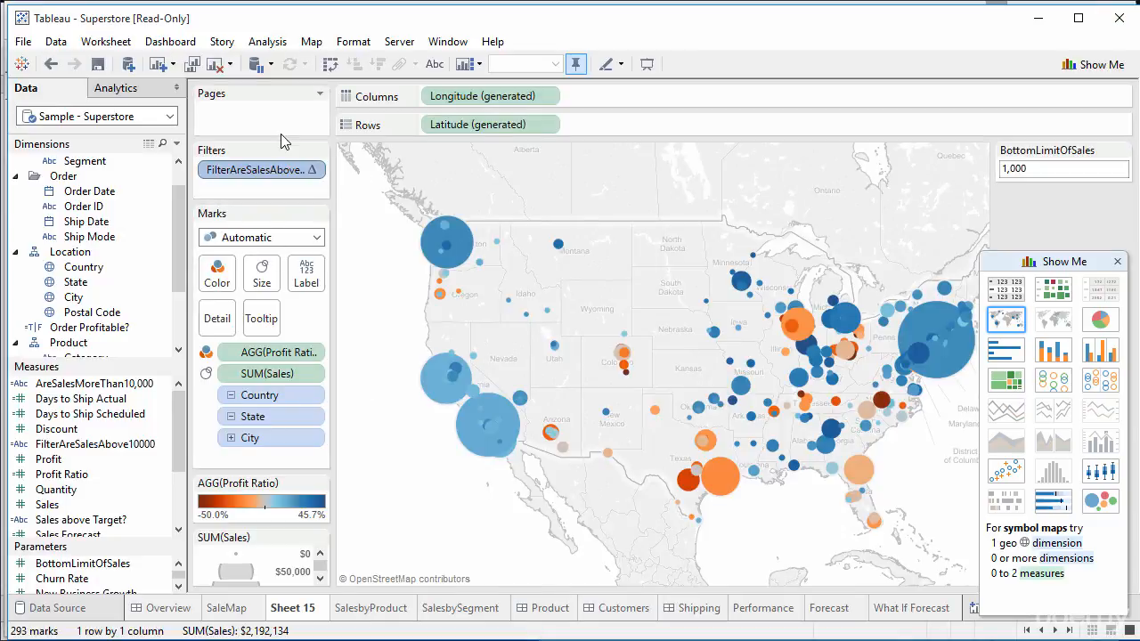
Step: Open the Edit Parameter dialog for BottomLimitOfSales from the Parameters list
{"action": "left_click", "coordinate": [320, 151]}
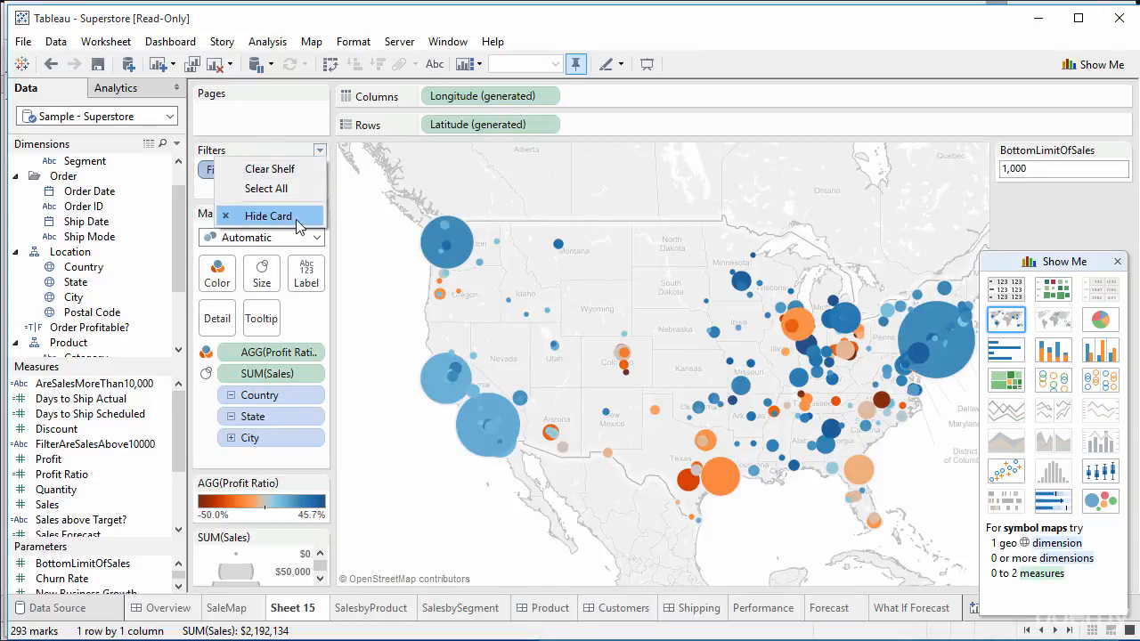
{"action": "left_click", "coordinate": [1031, 202]}
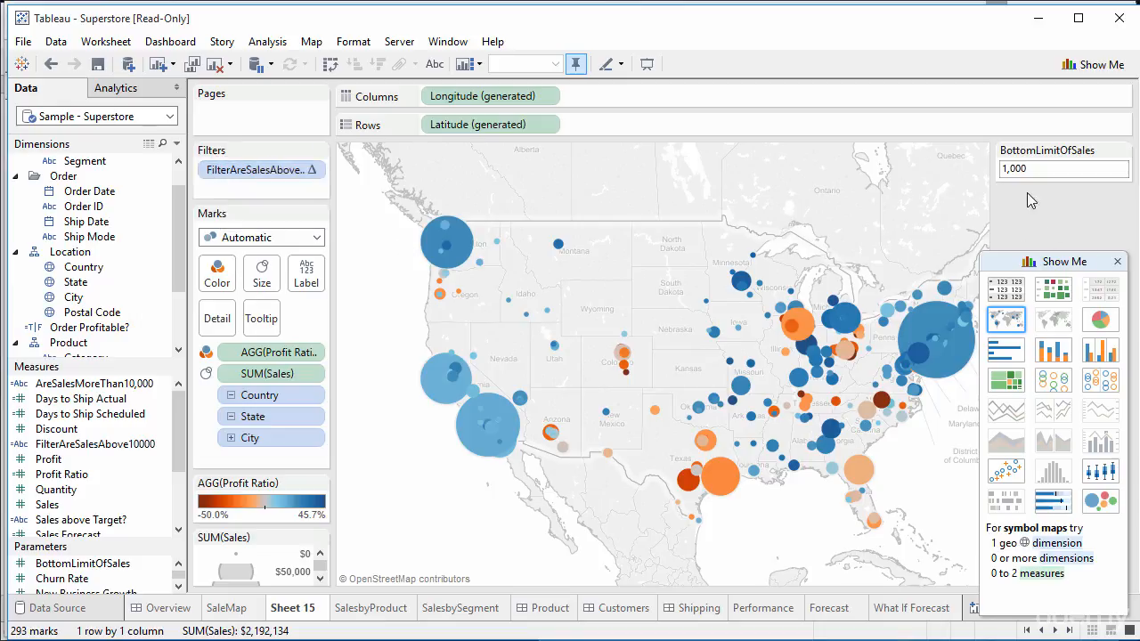
{"action": "left_click", "coordinate": [1035, 166]}
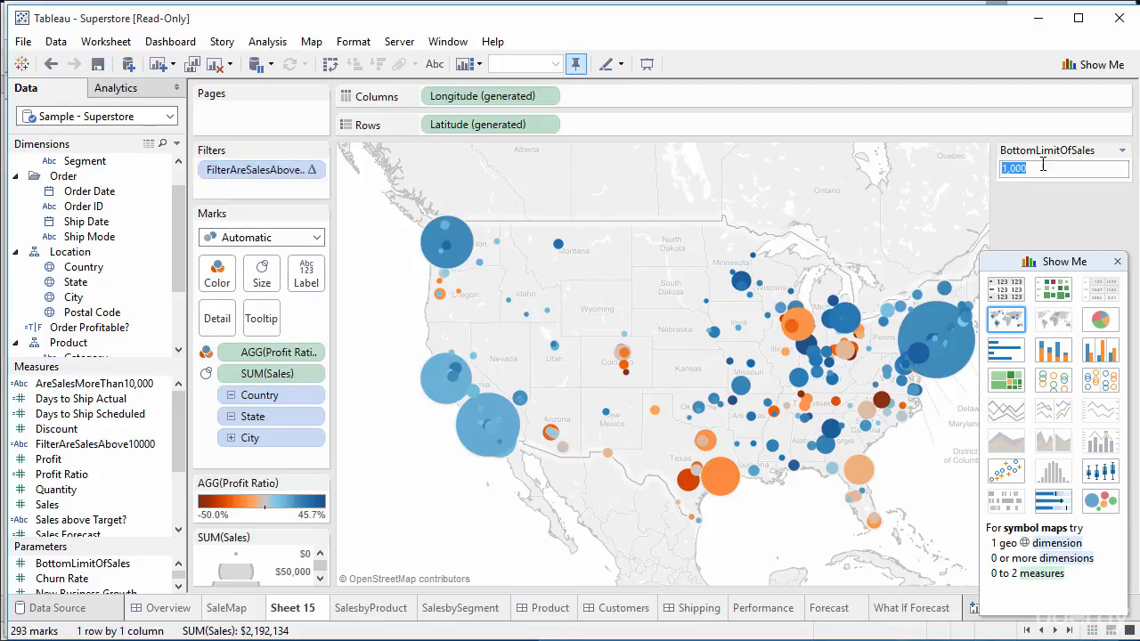
{"action": "right_click", "coordinate": [160, 563]}
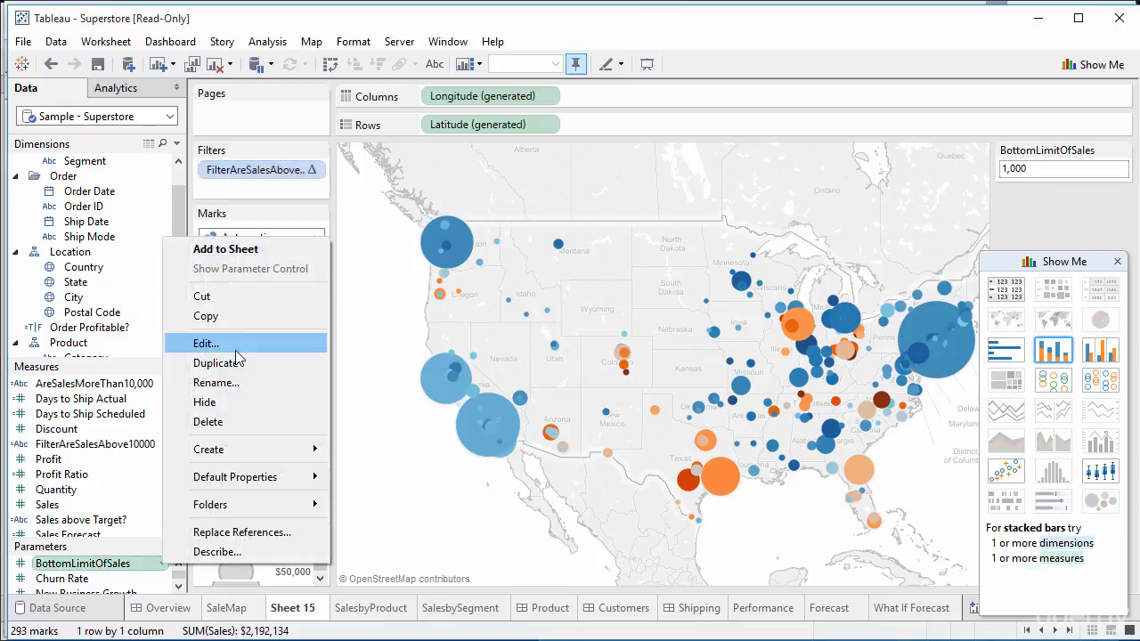
{"action": "left_click", "coordinate": [222, 342]}
Step: Switch BottomLimitOfSales to allow a Range of values, keeping Automatic display format
{"action": "left_click", "coordinate": [526, 355]}
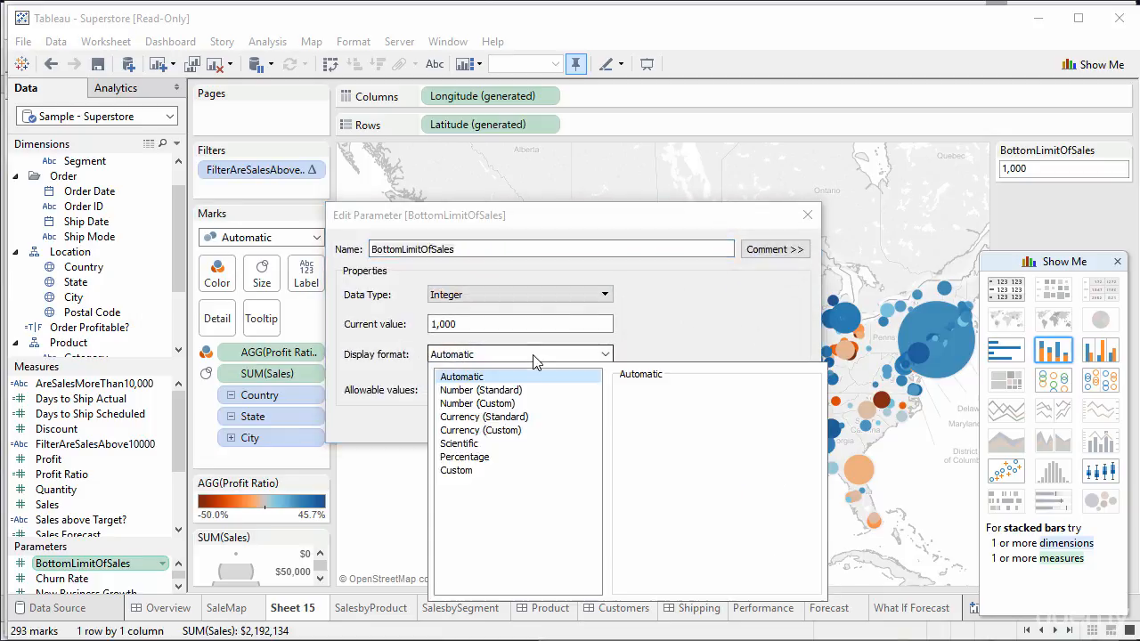
{"action": "left_click", "coordinate": [505, 376]}
{"action": "left_click", "coordinate": [485, 389]}
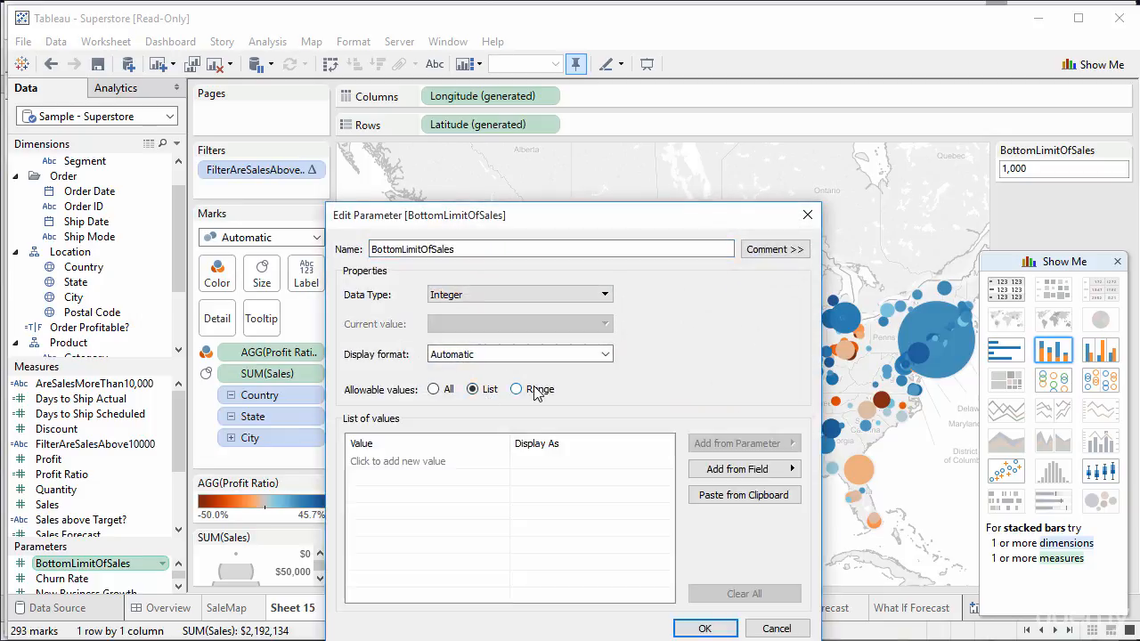
{"action": "left_click", "coordinate": [543, 391]}
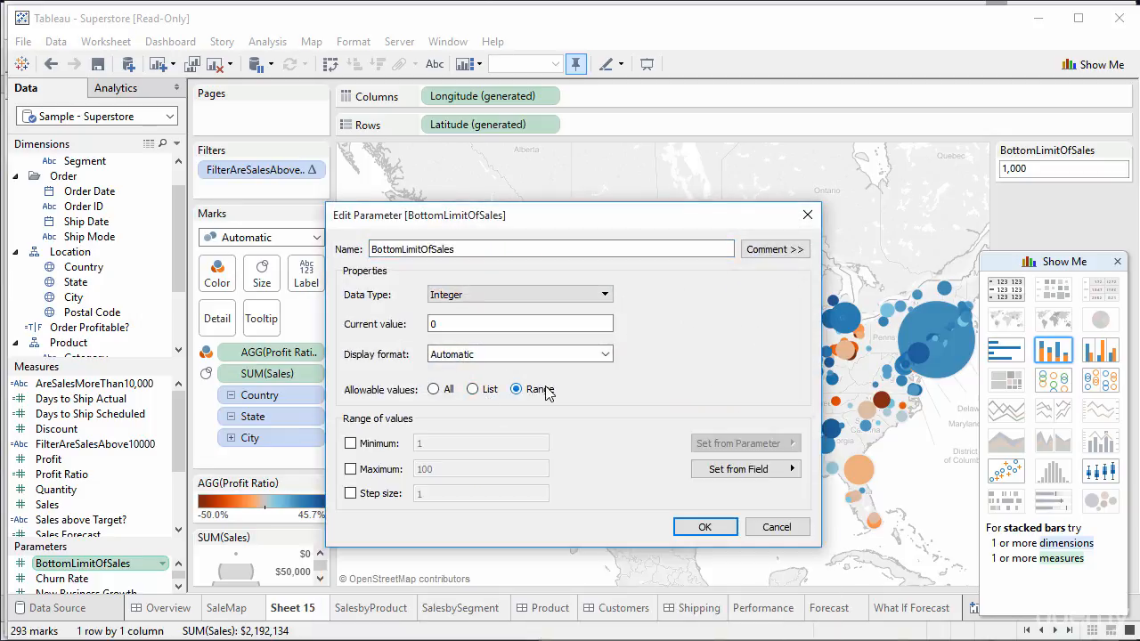
Step: Set the range minimum 0, maximum 20,000 and step size 1,000, and apply
{"action": "left_click", "coordinate": [360, 444]}
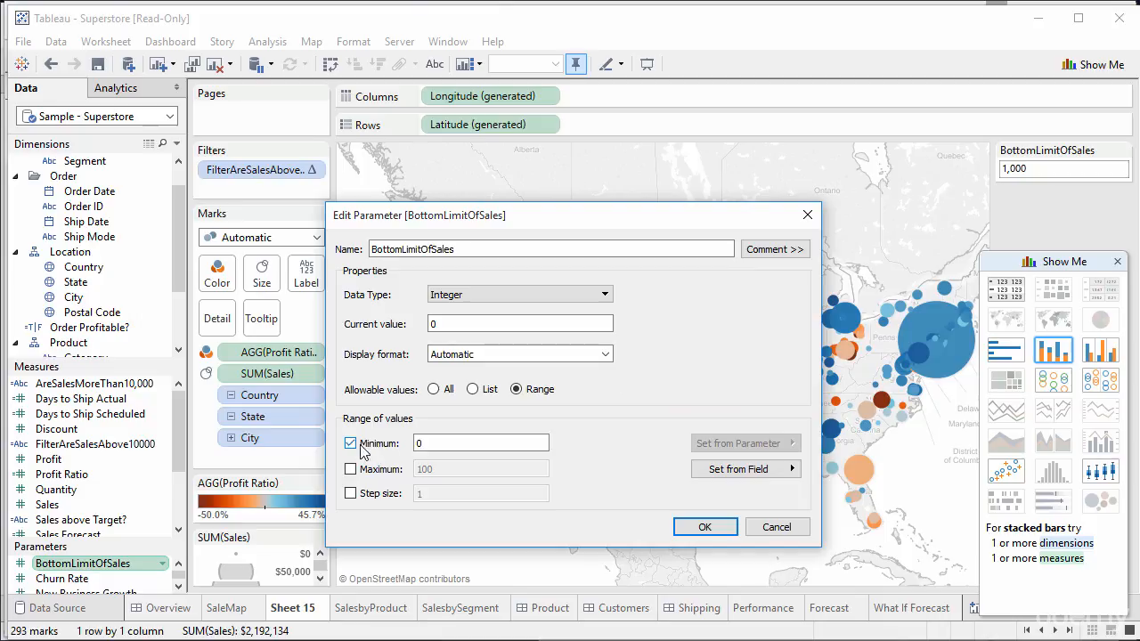
{"action": "left_click_drag", "start_coordinate": [458, 442], "coordinate": [410, 472]}
{"action": "left_click", "coordinate": [400, 471]}
{"action": "type", "text": "2000"}
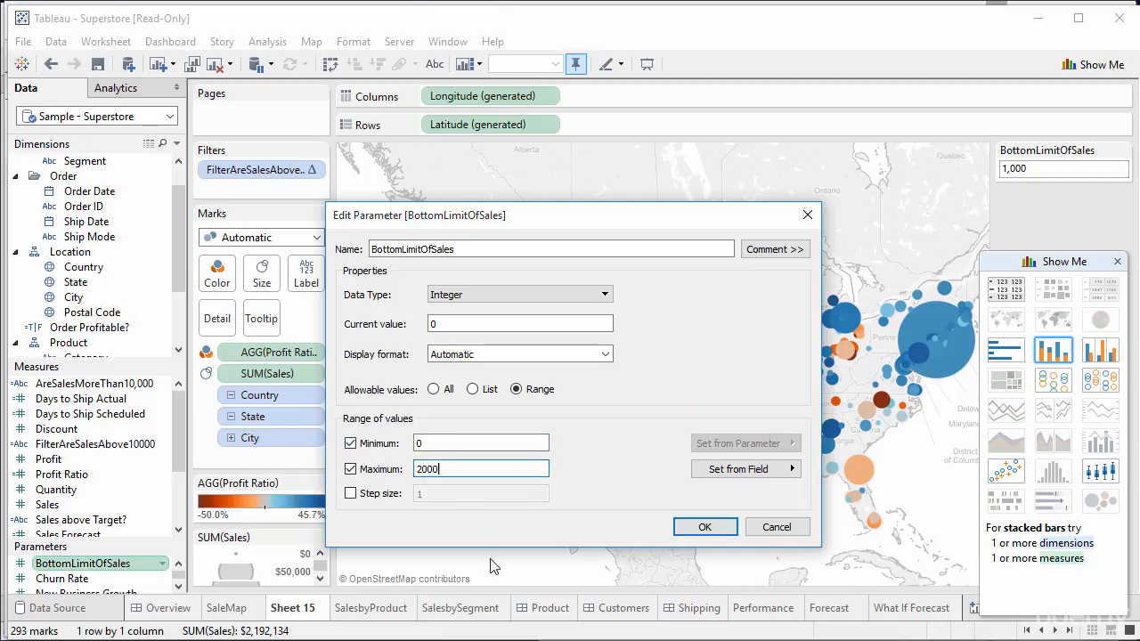
{"action": "type", "text": ",000"}
{"action": "left_click", "coordinate": [390, 494]}
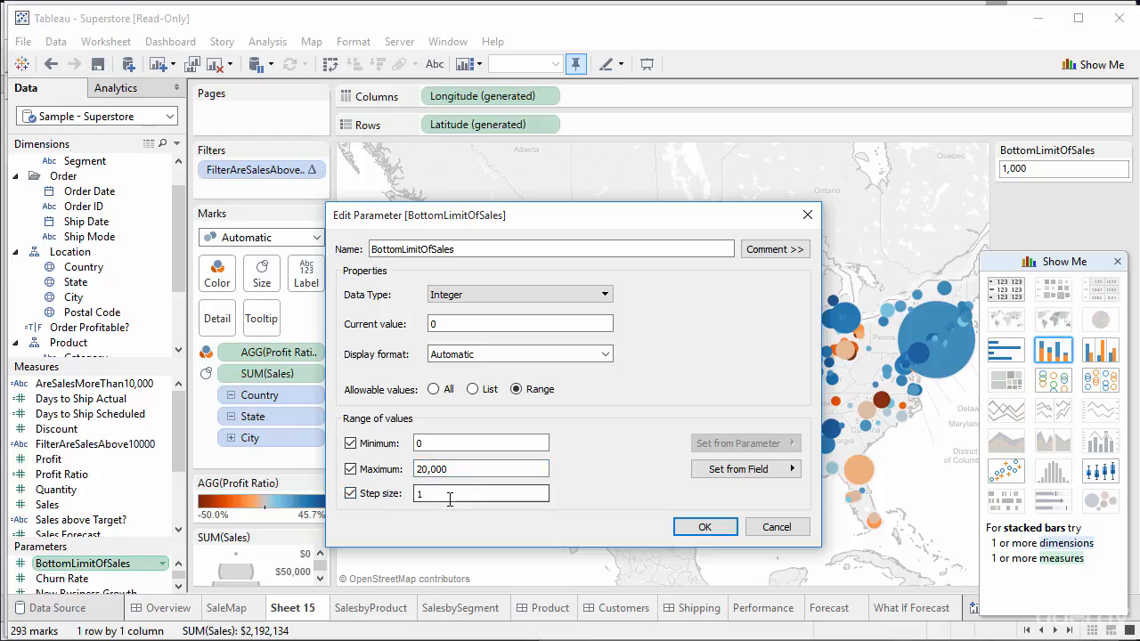
{"action": "type", "text": "000"}
{"action": "left_click", "coordinate": [443, 446]}
{"action": "left_click", "coordinate": [468, 492]}
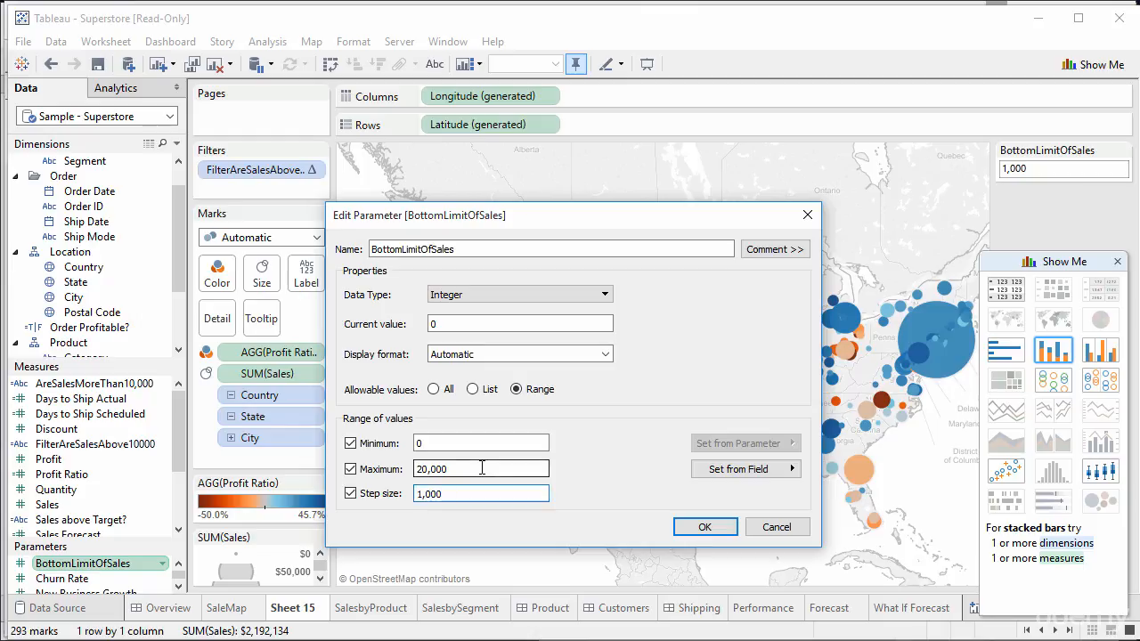
{"action": "left_click", "coordinate": [481, 469]}
{"action": "left_click", "coordinate": [706, 526]}
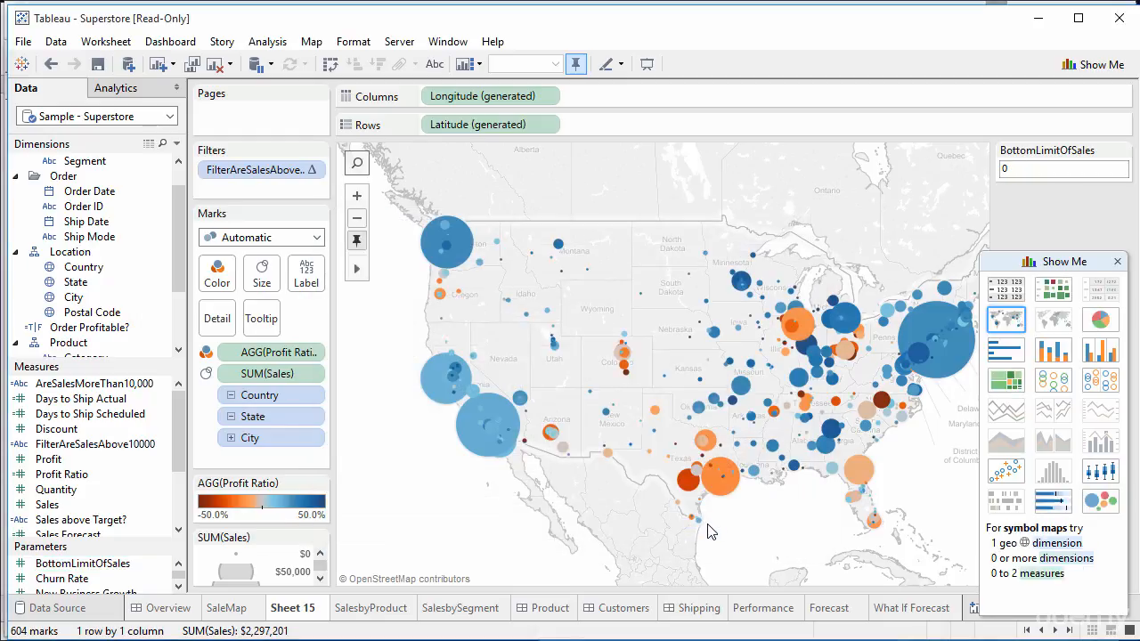
{"action": "left_click_drag", "start_coordinate": [1077, 261], "coordinate": [1056, 322]}
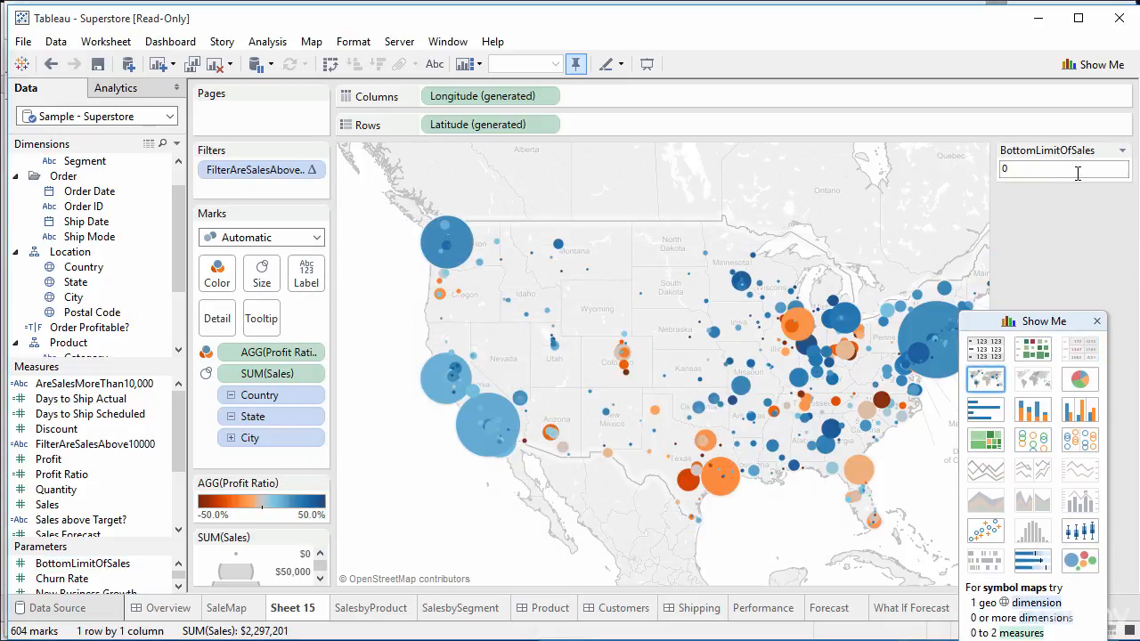
Step: In Presentation Mode, set the BottomLimitOfSales threshold to 10,000, then exit with F7
{"action": "left_click", "coordinate": [446, 41]}
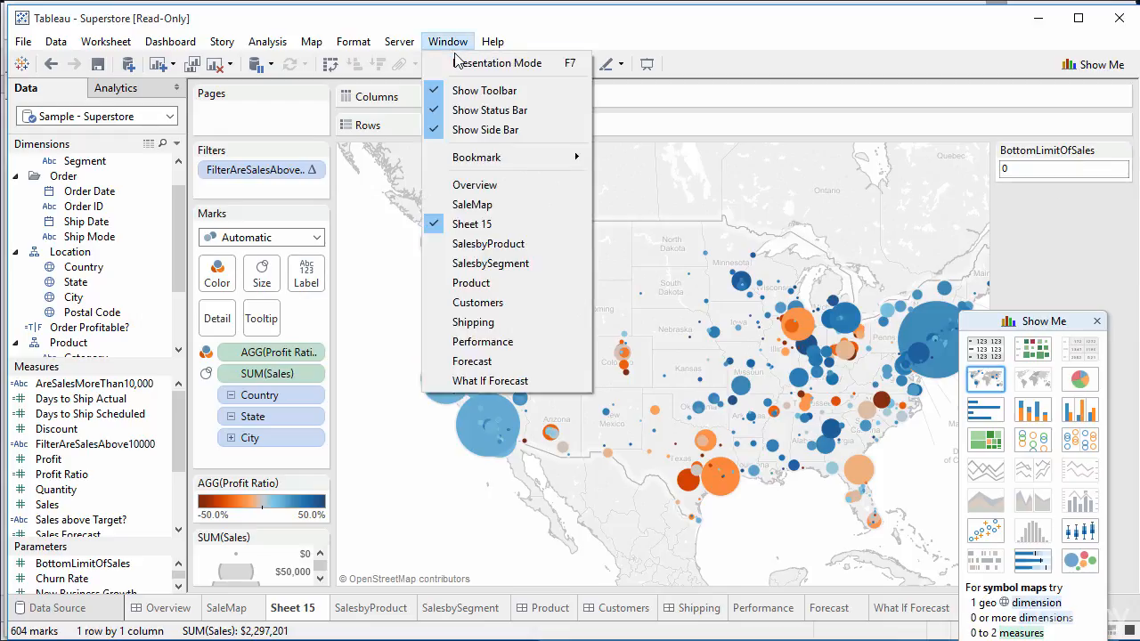
{"action": "left_click", "coordinate": [457, 69]}
{"action": "left_click", "coordinate": [1071, 30]}
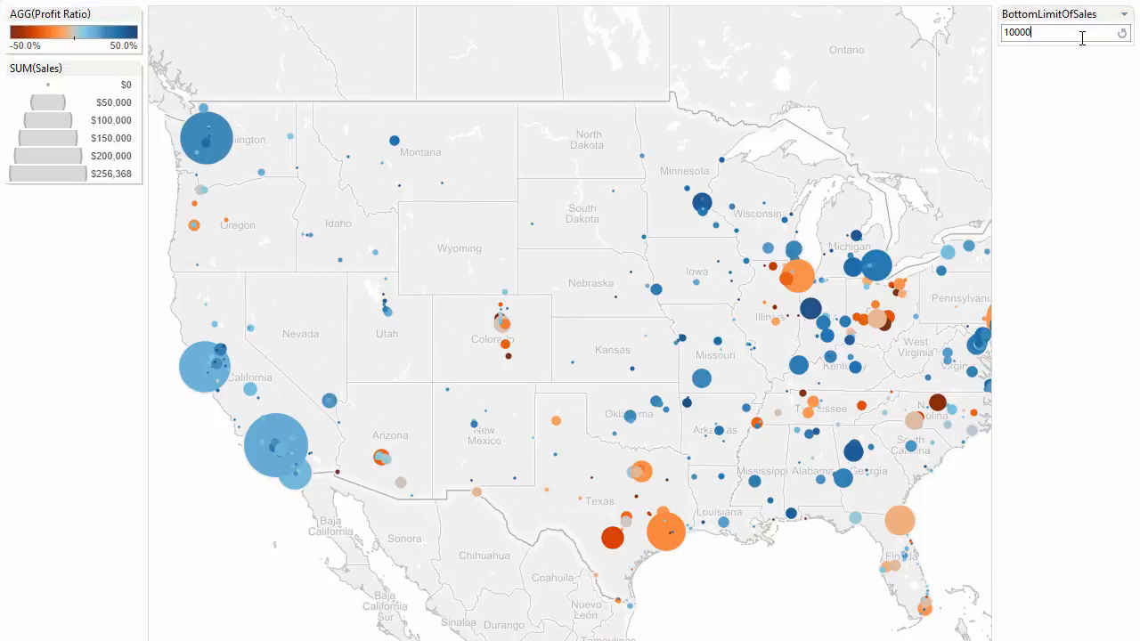
{"action": "key", "text": "Return"}
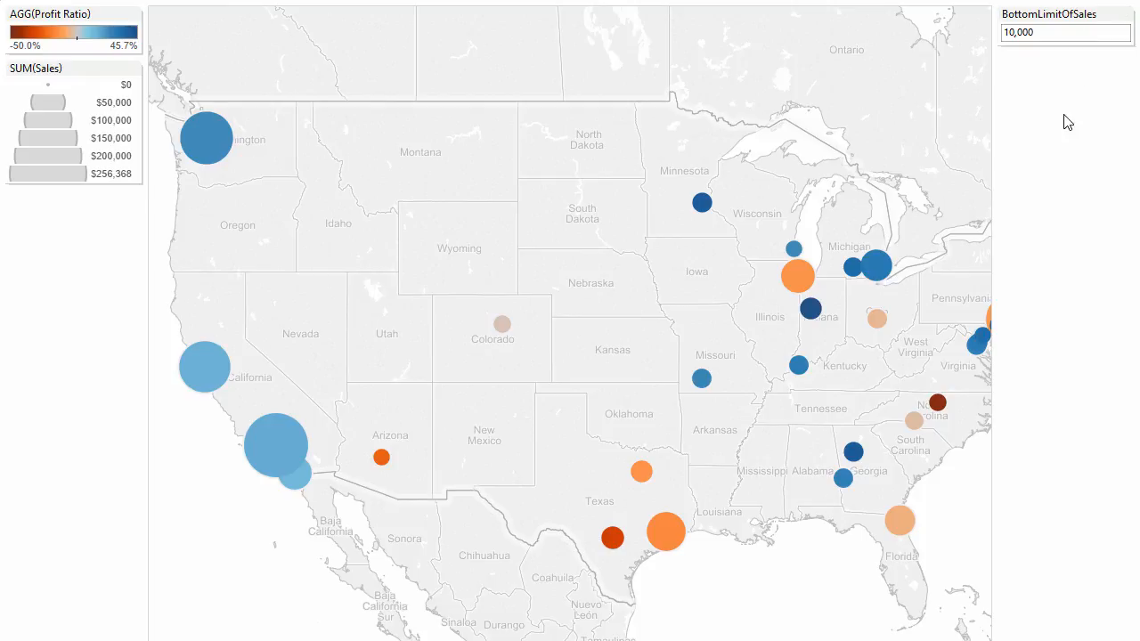
{"action": "key", "text": "Escape"}
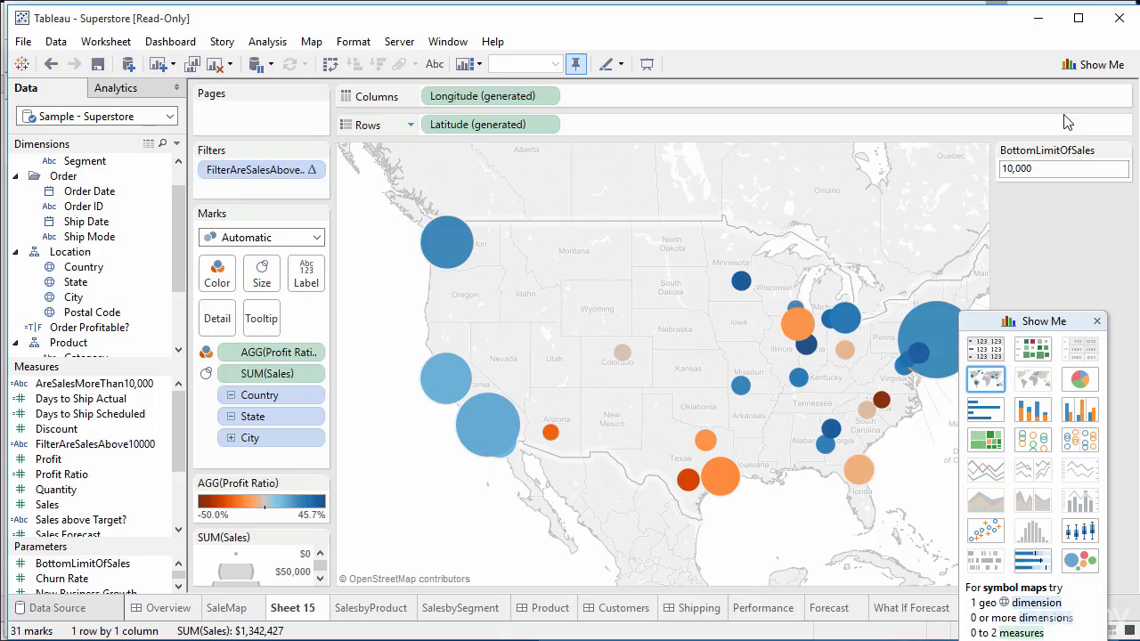
{"action": "key", "text": "F7"}
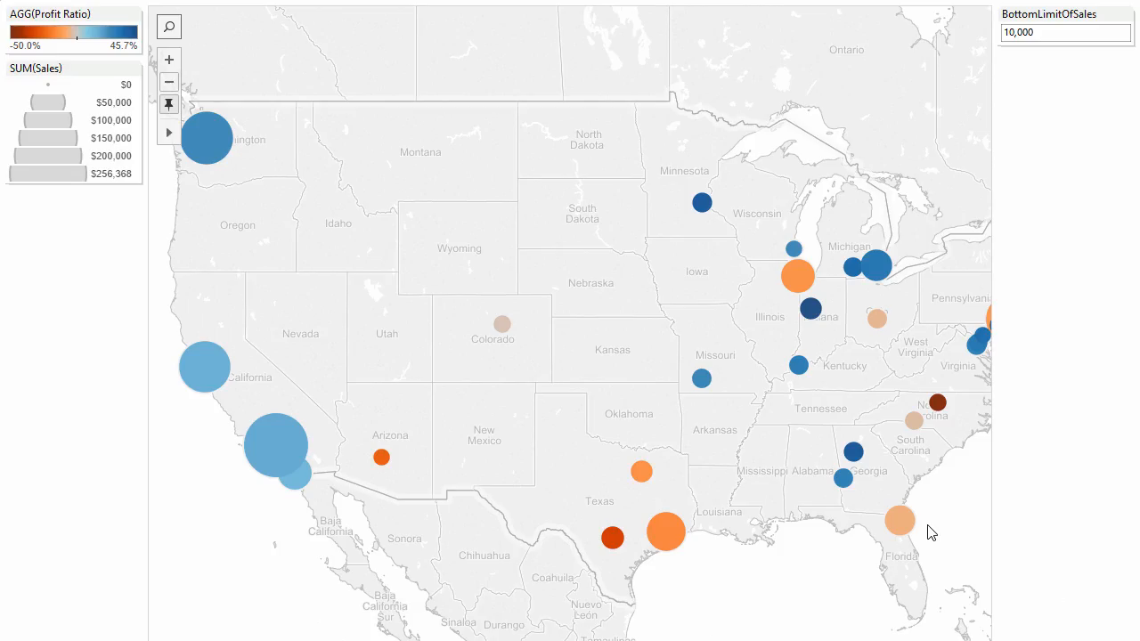
{"action": "left_click", "coordinate": [1024, 29]}
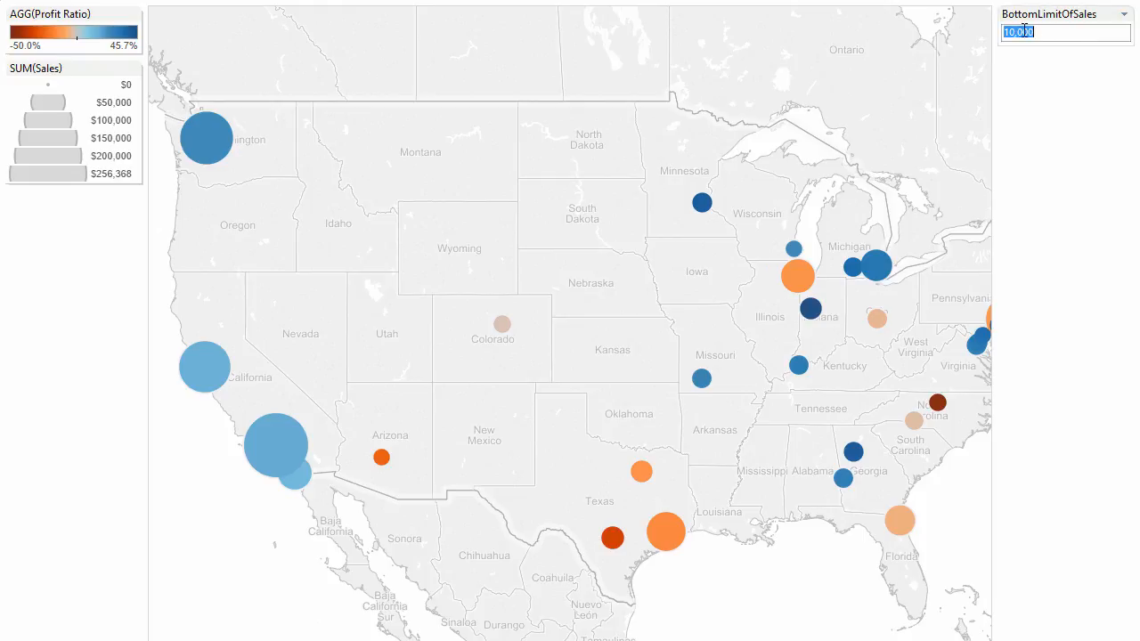
{"action": "left_click", "coordinate": [1035, 79]}
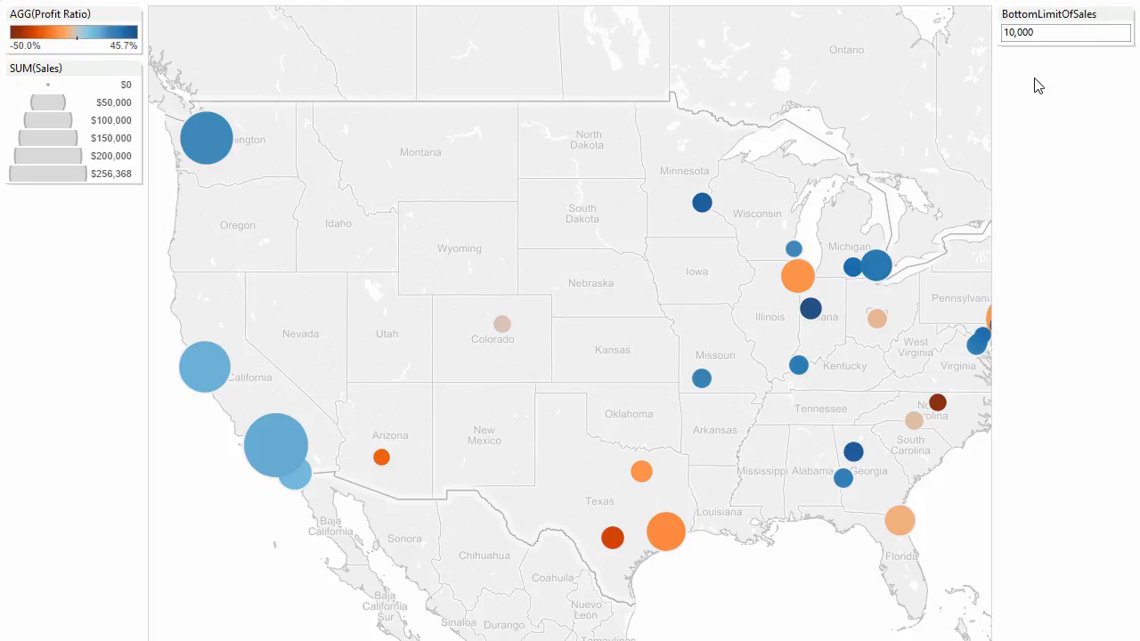
{"action": "key", "text": "F7"}
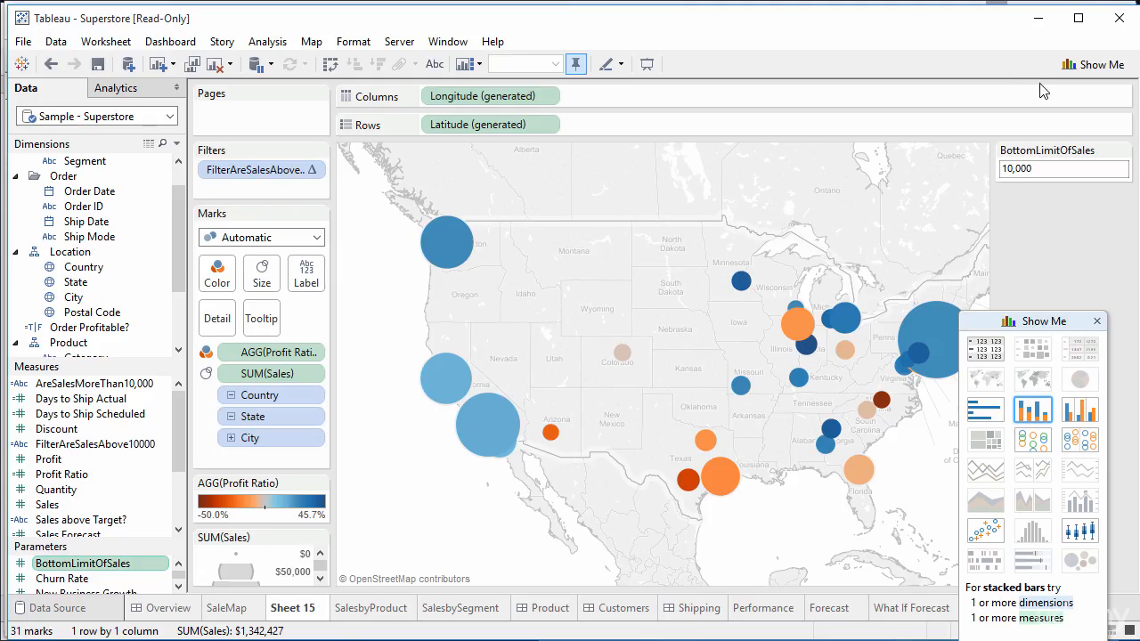
Step: Display the BottomLimitOfSales control as a slider, keeping its value at 10,000
{"action": "left_click", "coordinate": [1123, 152]}
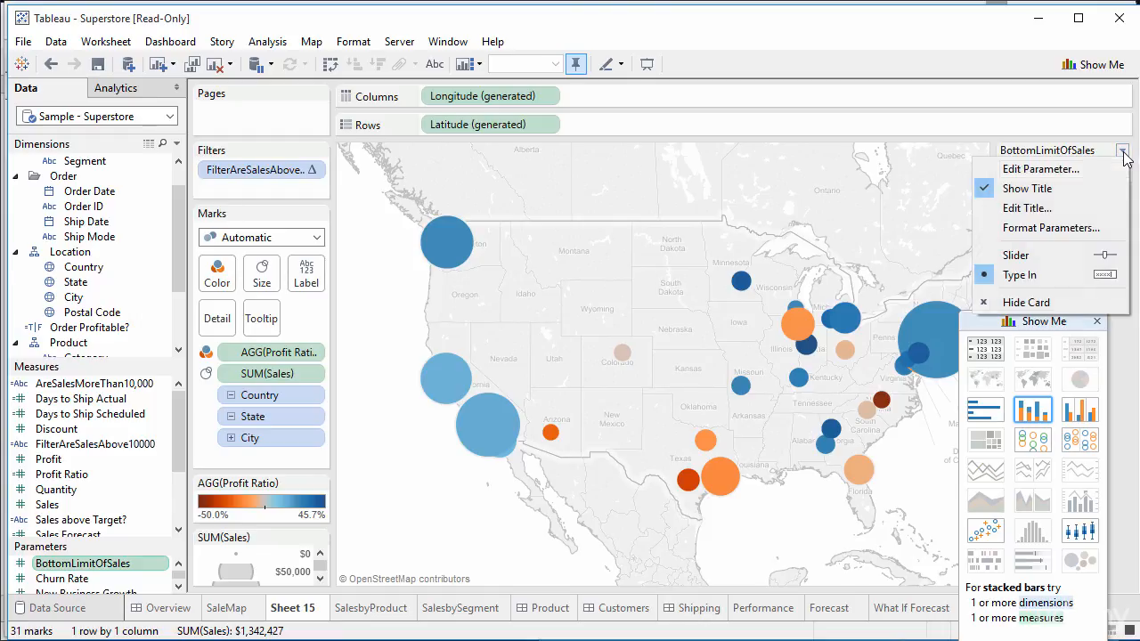
{"action": "left_click", "coordinate": [1017, 255]}
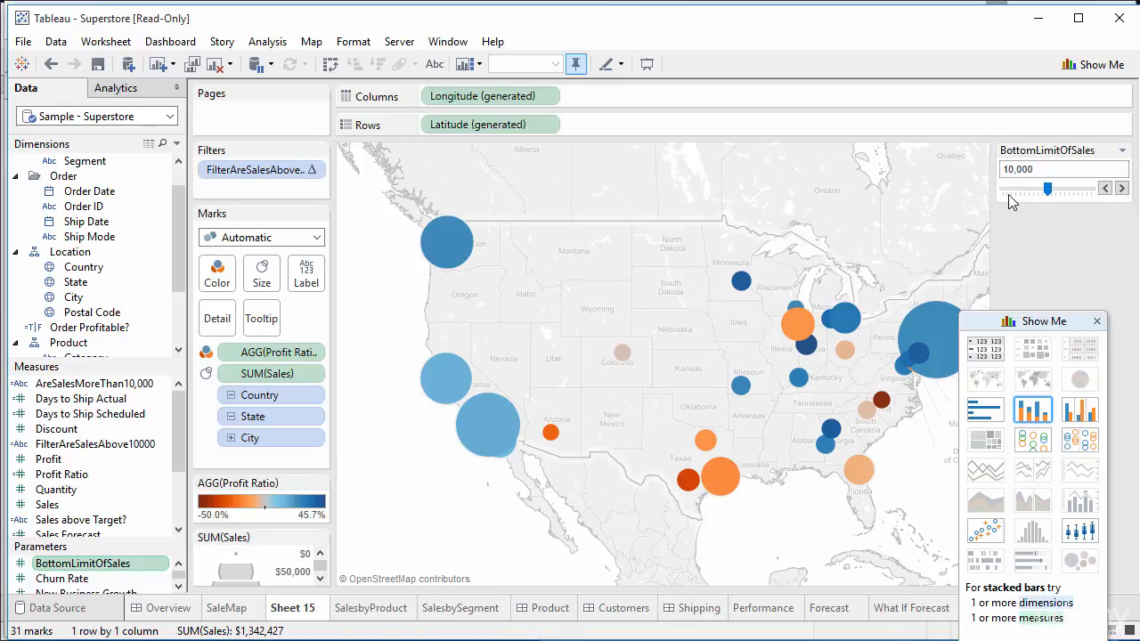
{"action": "left_click", "coordinate": [447, 41]}
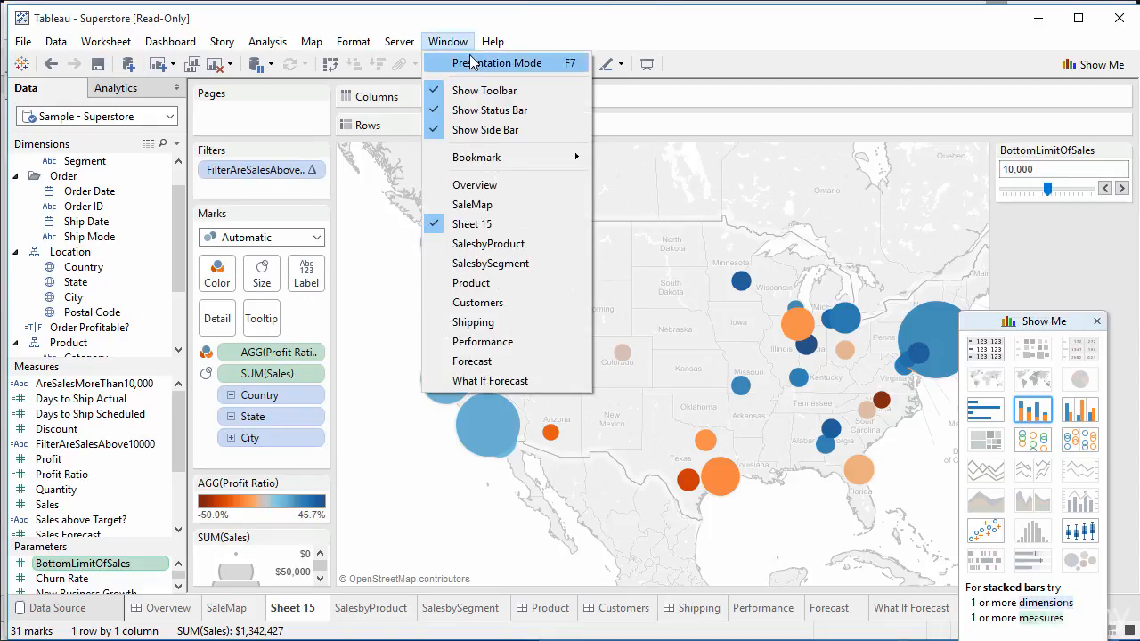
Step: In presentation mode, try BottomLimitOfSales values from 8,000 to 17,000, ending at 13,000
{"action": "left_click", "coordinate": [470, 60]}
{"action": "left_click_drag", "start_coordinate": [1047, 56], "coordinate": [1072, 55]}
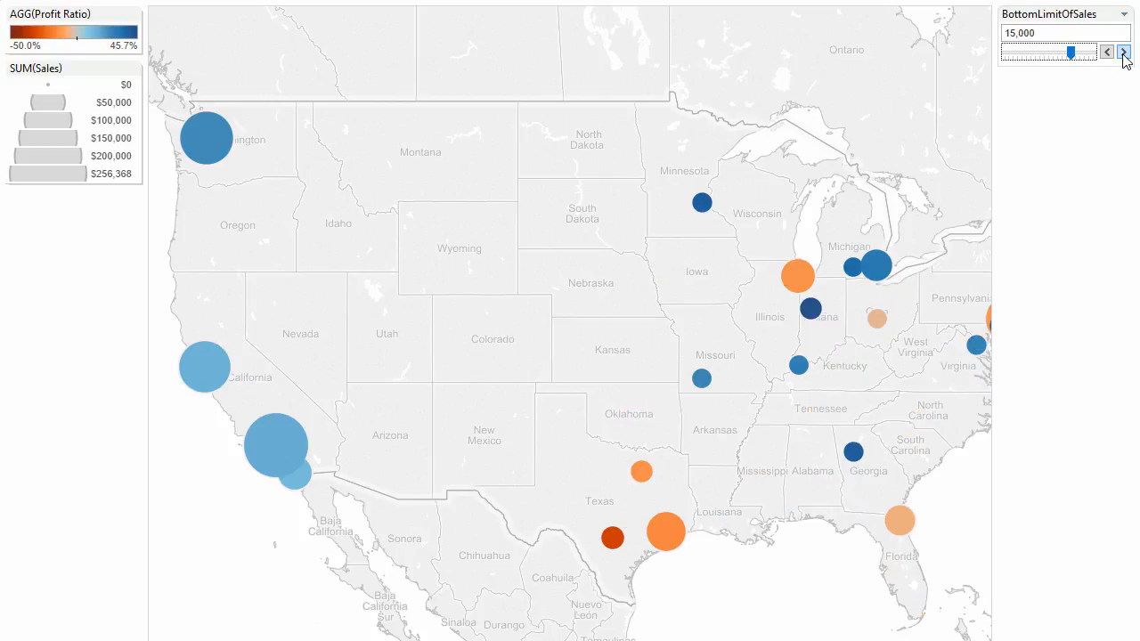
{"action": "left_click", "coordinate": [1122, 52]}
{"action": "left_click", "coordinate": [1123, 53]}
{"action": "left_click", "coordinate": [1107, 52]}
{"action": "left_click", "coordinate": [1107, 52]}
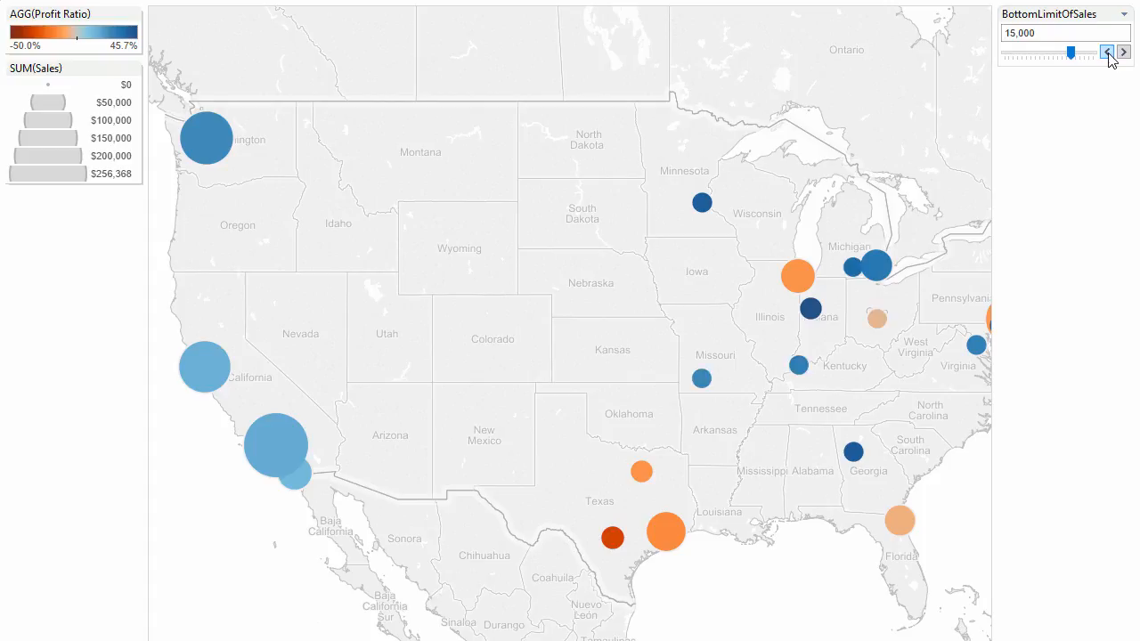
{"action": "left_click", "coordinate": [1108, 52]}
{"action": "left_click", "coordinate": [1123, 53]}
{"action": "left_click", "coordinate": [1108, 52]}
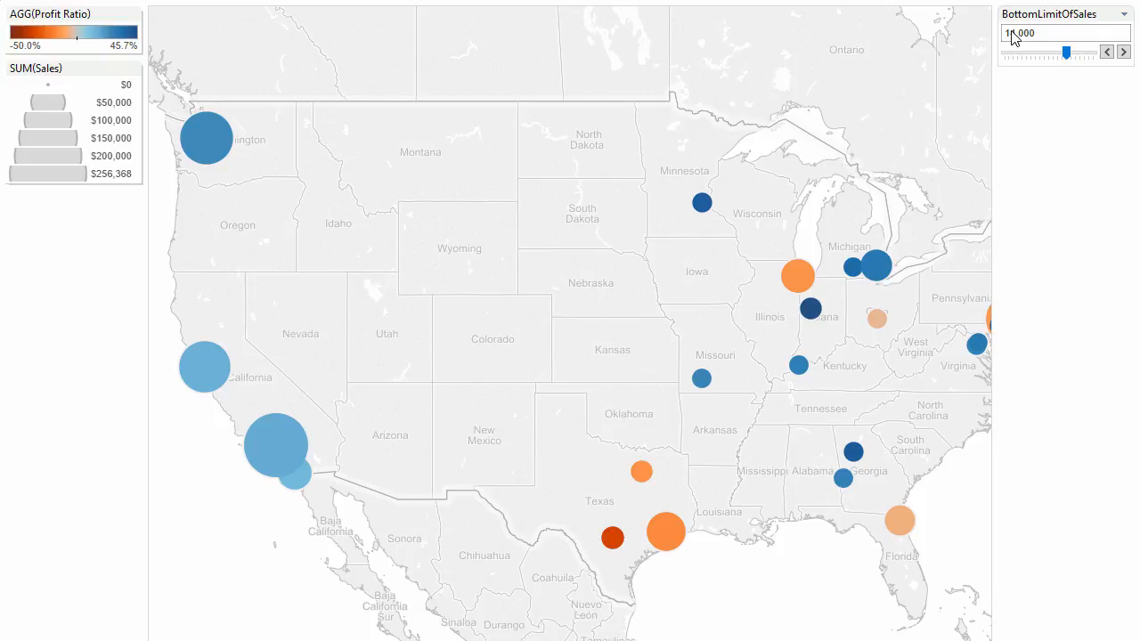
{"action": "left_click", "coordinate": [1107, 52]}
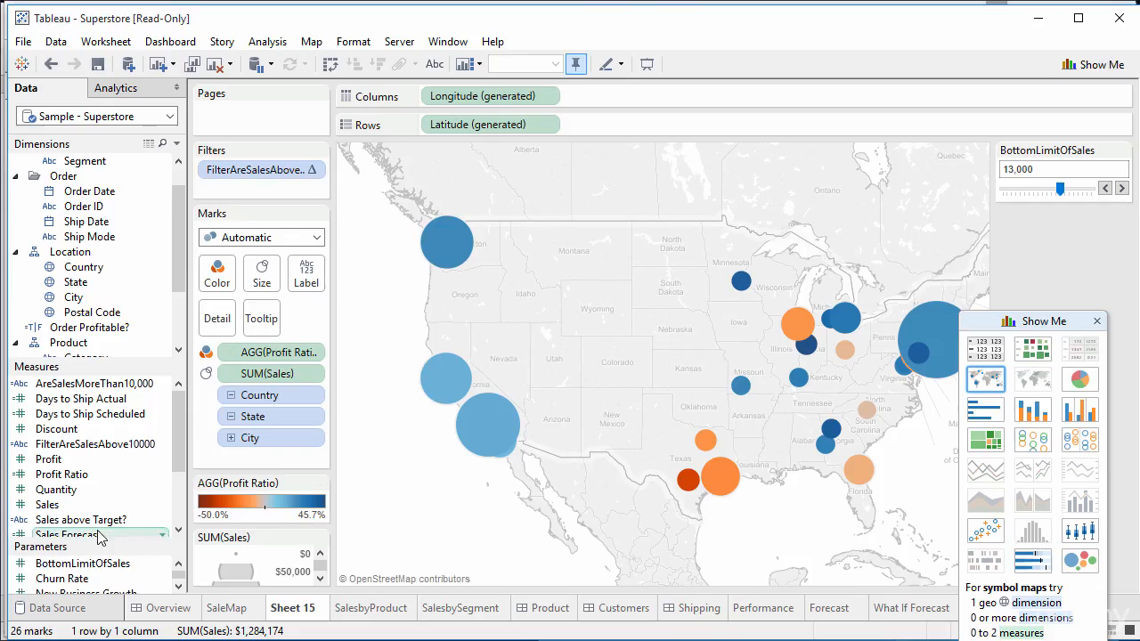
Step: Edit the BottomLimitOfSales parameter and set its allowable values to List
{"action": "right_click", "coordinate": [159, 568]}
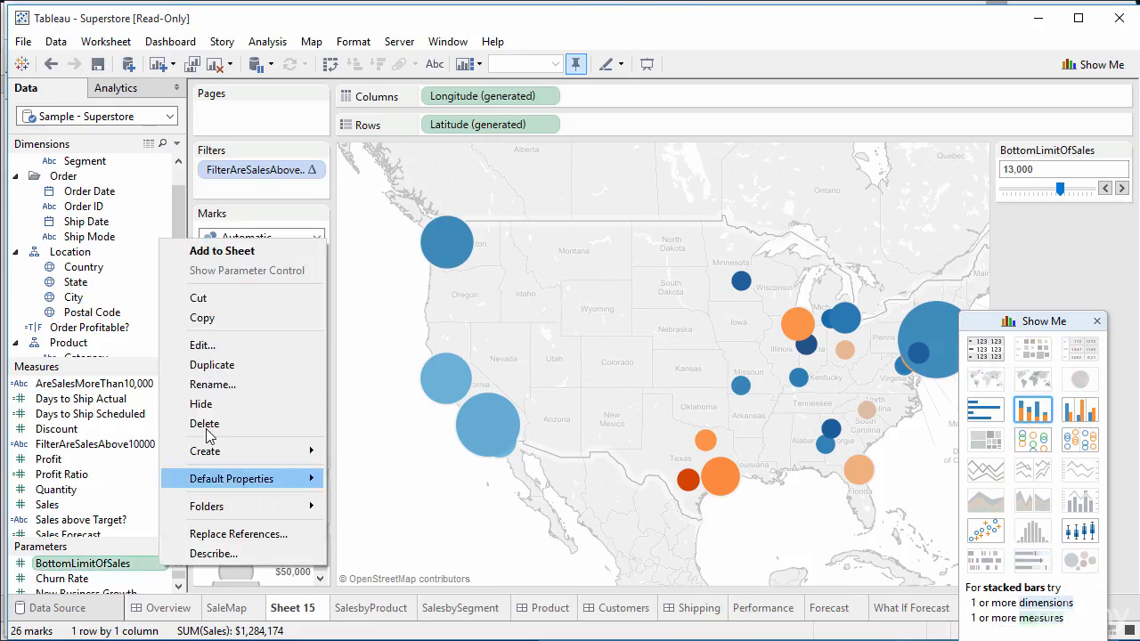
{"action": "left_click", "coordinate": [245, 351]}
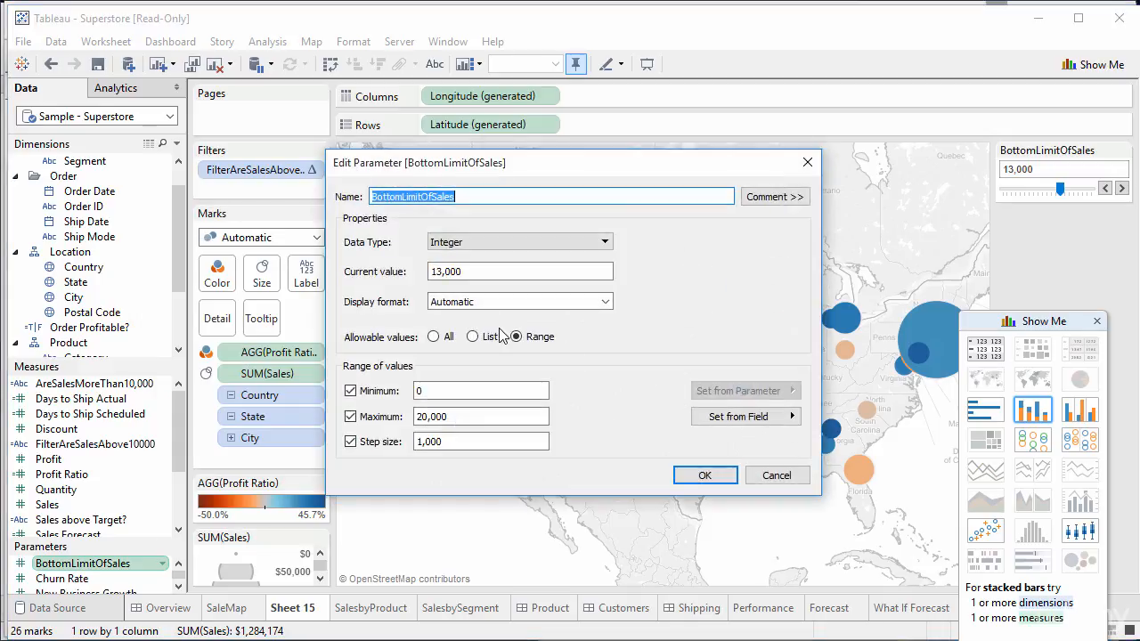
{"action": "left_click", "coordinate": [486, 338]}
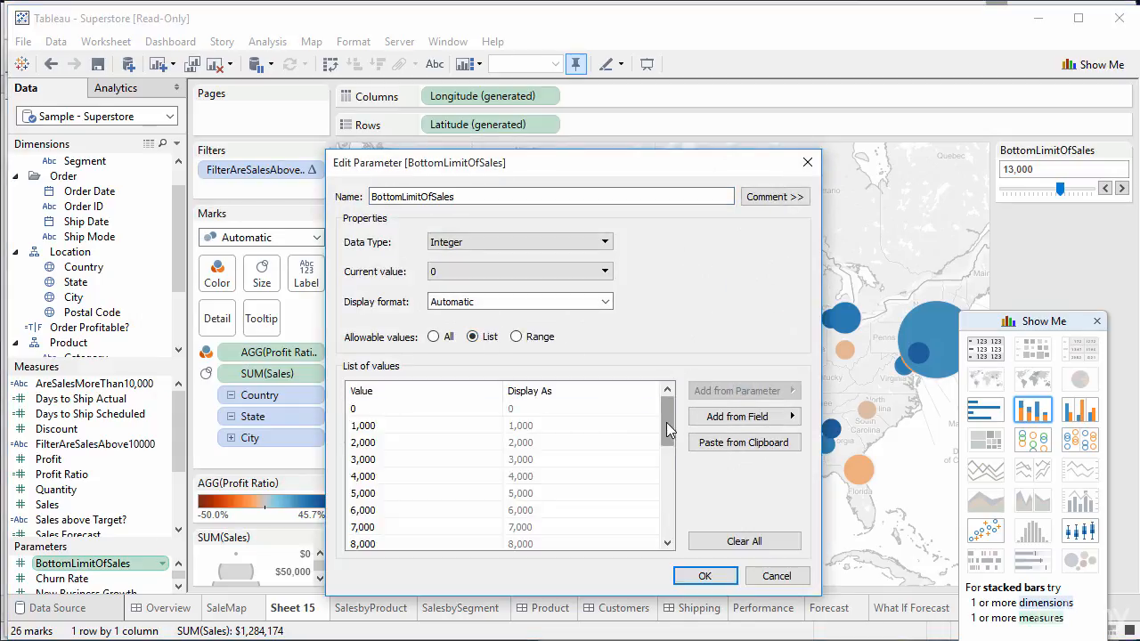
{"action": "left_click_drag", "start_coordinate": [666, 422], "coordinate": [656, 542]}
{"action": "left_click_drag", "start_coordinate": [669, 490], "coordinate": [670, 468]}
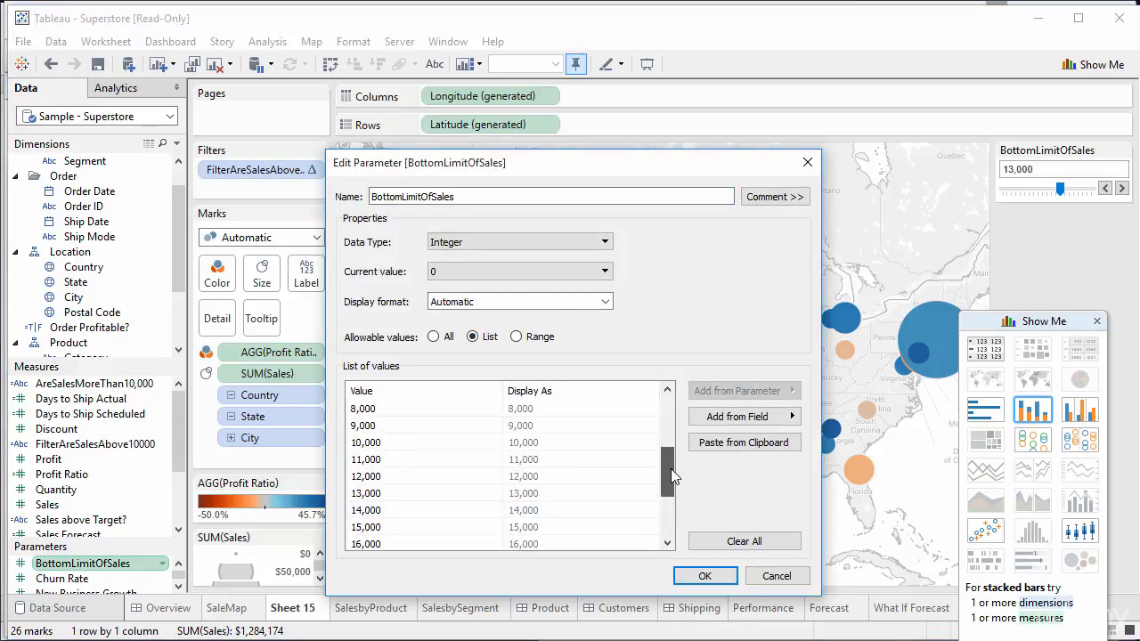
Step: Remove 11,000, 13,000, 15,000, 17,000, 18,000 and 19,000 from the list and apply it
{"action": "left_click", "coordinate": [415, 461]}
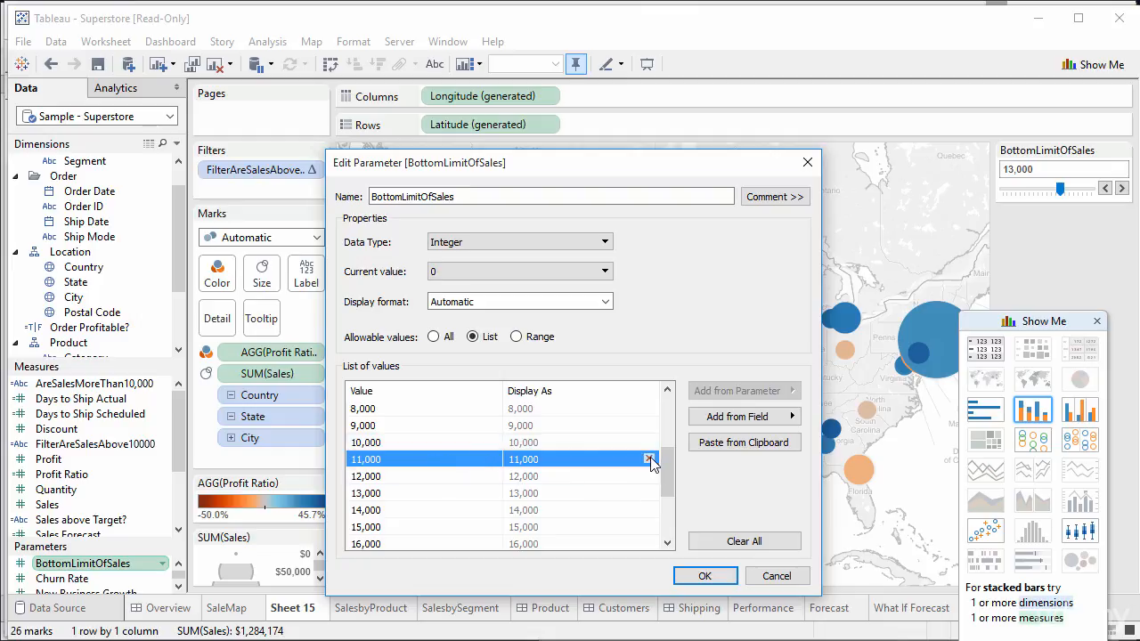
{"action": "left_click", "coordinate": [649, 460]}
{"action": "left_click", "coordinate": [649, 476]}
{"action": "left_click", "coordinate": [649, 493]}
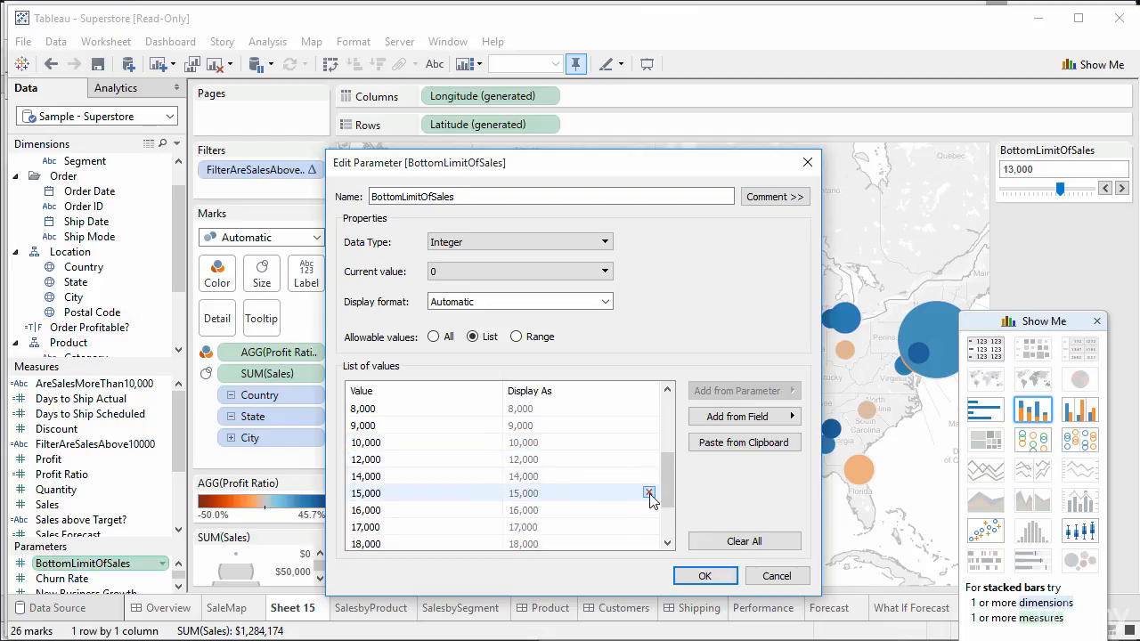
{"action": "left_click", "coordinate": [649, 510]}
{"action": "left_click", "coordinate": [649, 511]}
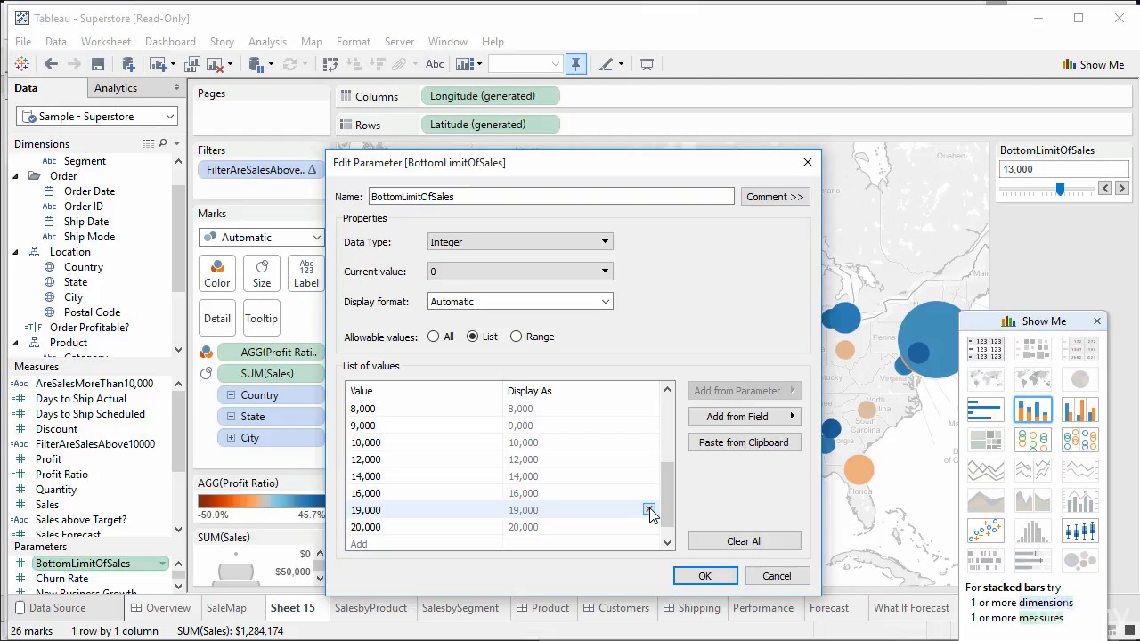
{"action": "left_click", "coordinate": [649, 510]}
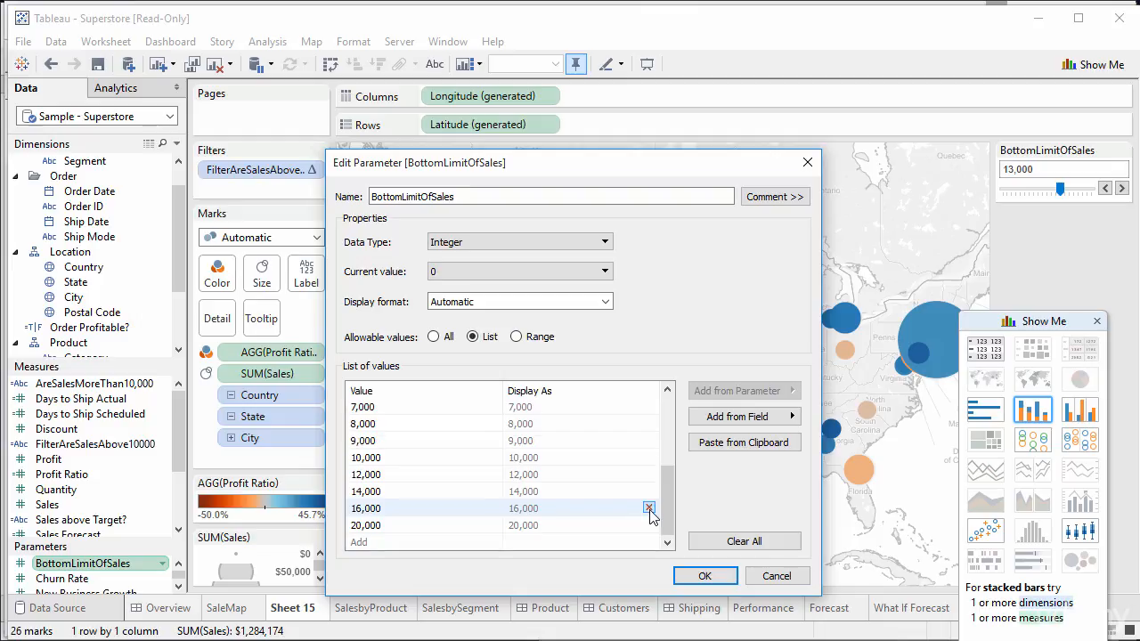
{"action": "left_click", "coordinate": [703, 576]}
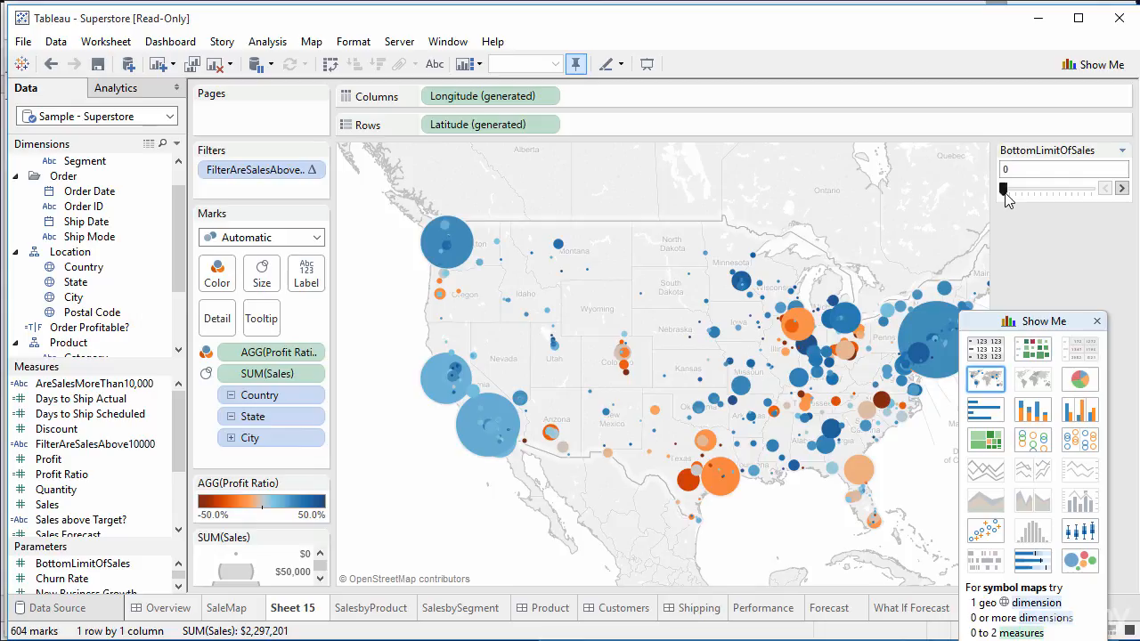
{"action": "mouse_move", "coordinate": [1005, 196]}
{"action": "left_mouse_down"}
{"action": "mouse_move", "coordinate": [1100, 192]}
{"action": "mouse_move", "coordinate": [1004, 188]}
{"action": "left_mouse_up"}
{"action": "right_click", "coordinate": [169, 561]}
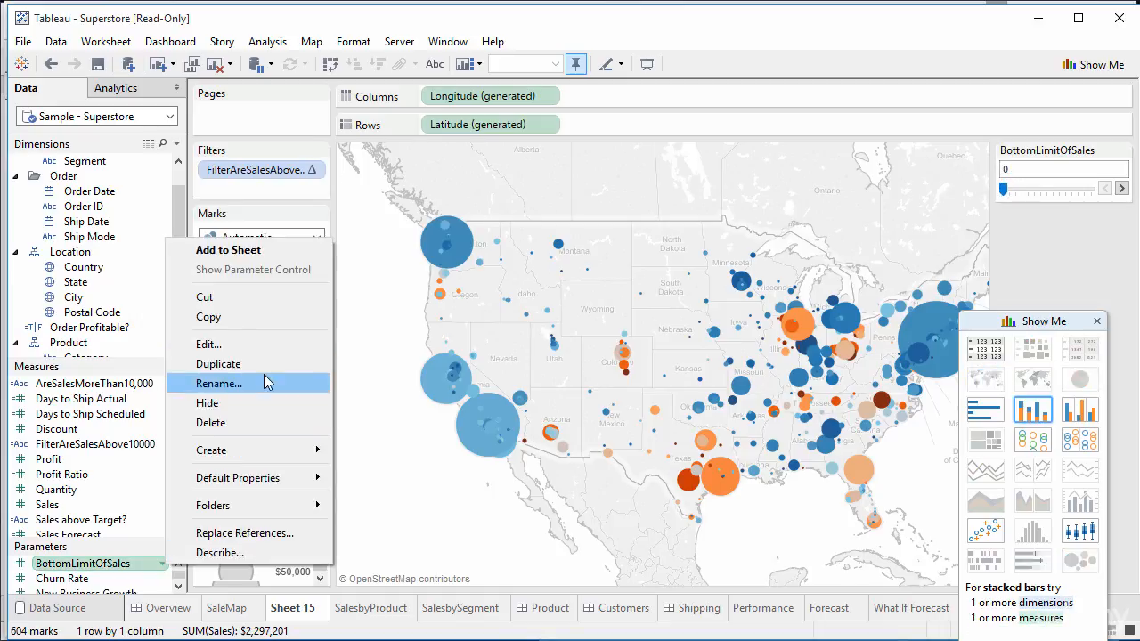
{"action": "left_click", "coordinate": [209, 343]}
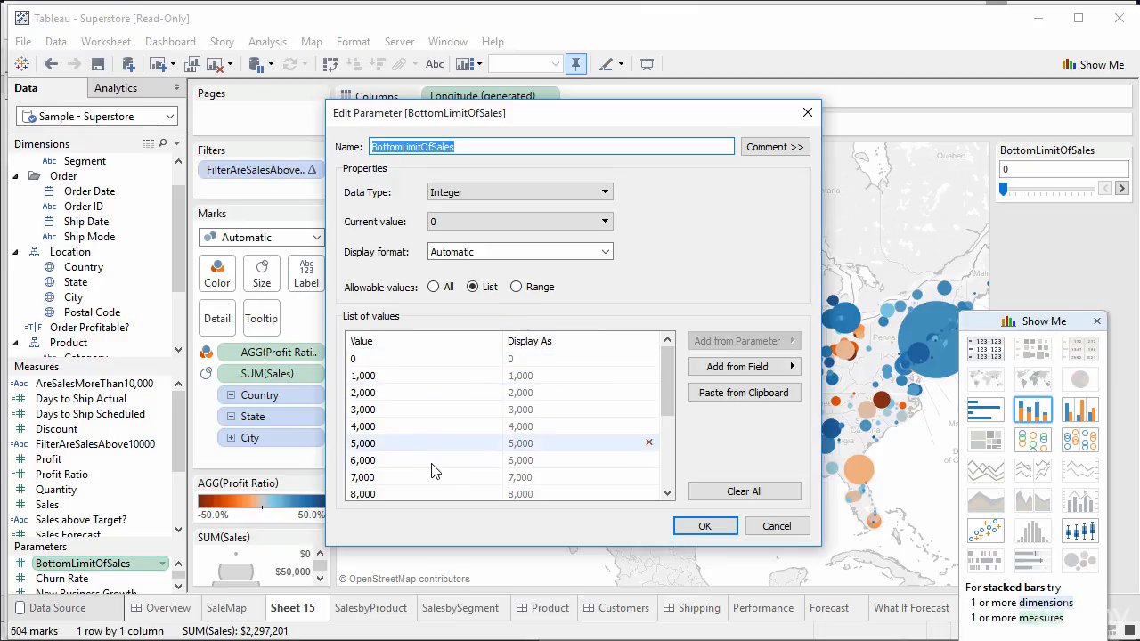
{"action": "left_click", "coordinate": [668, 456]}
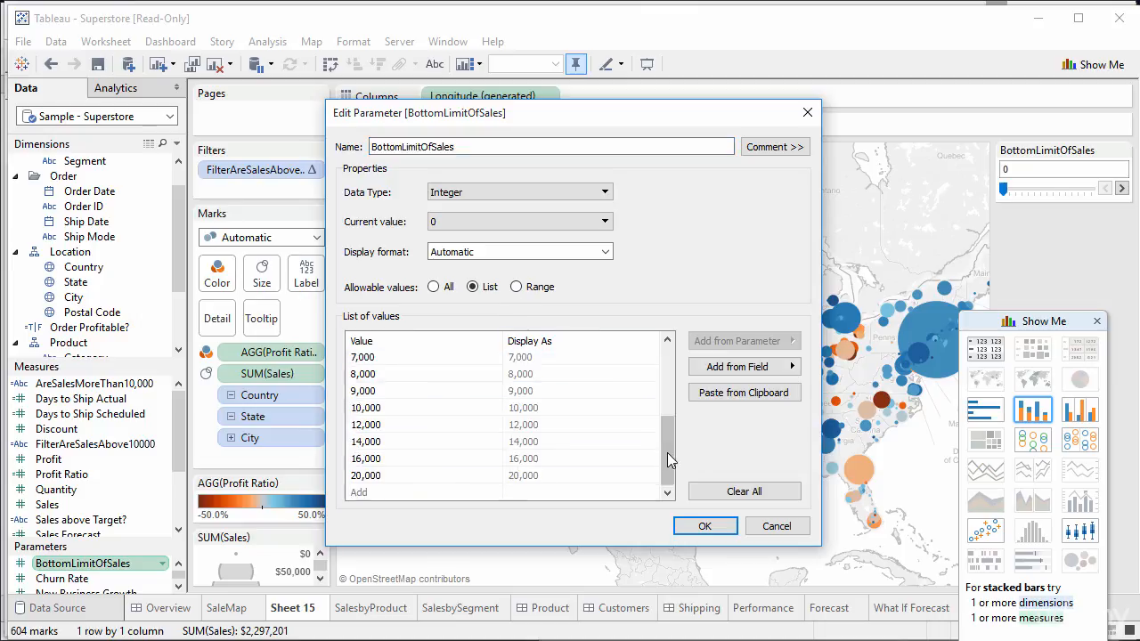
{"action": "left_click", "coordinate": [700, 523]}
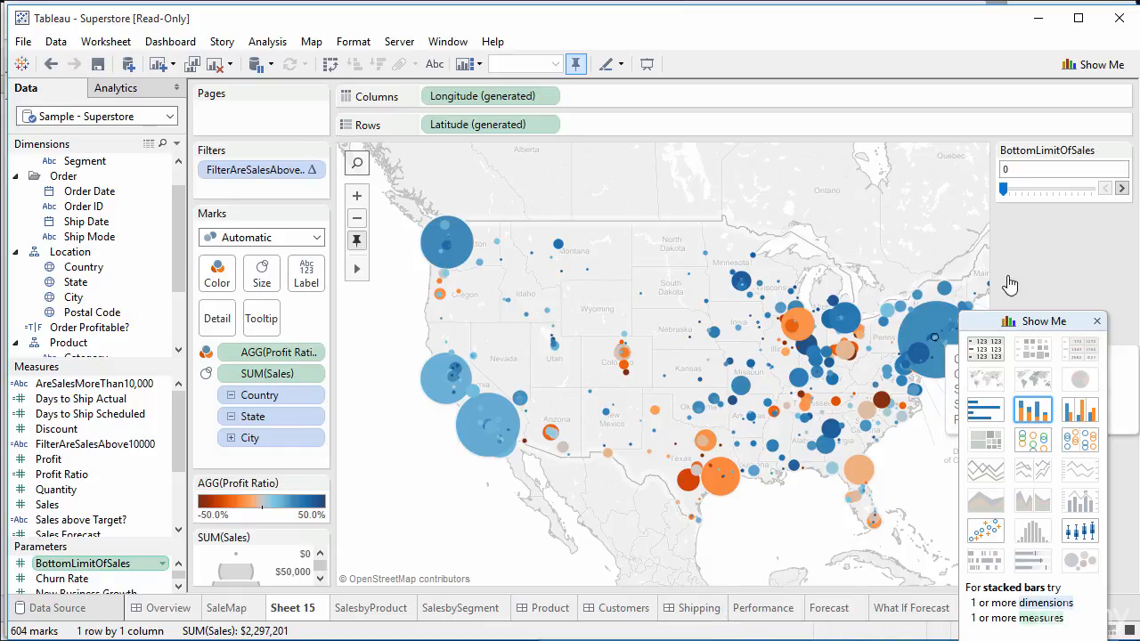
Step: In full-screen presentation view, slide BottomLimitOfSales up to 8,000
{"action": "left_click", "coordinate": [448, 41]}
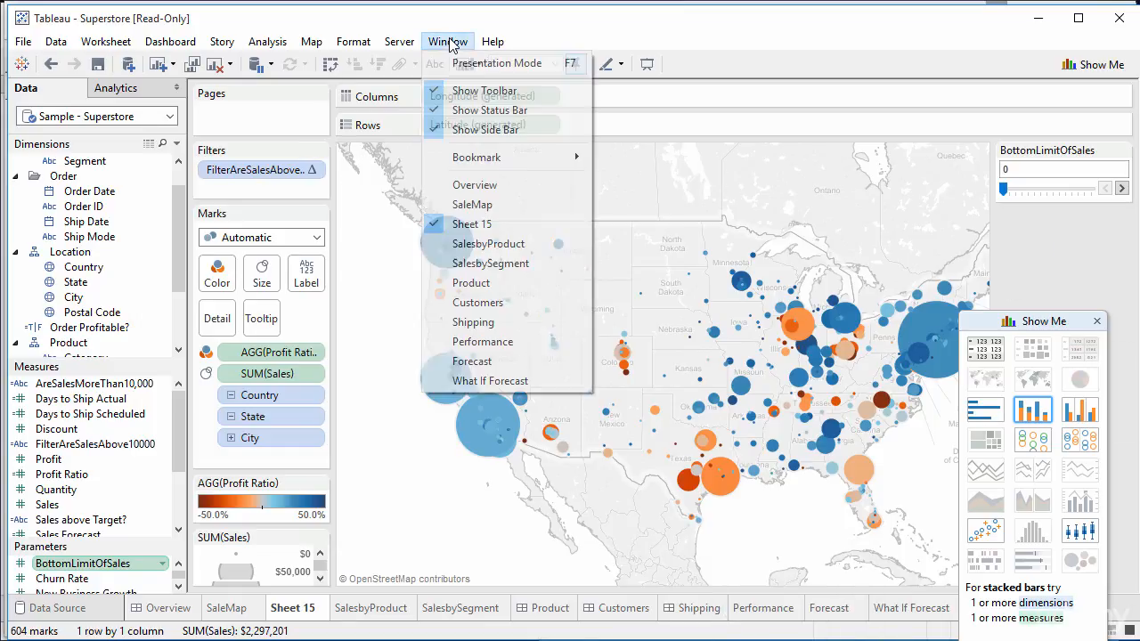
{"action": "left_click", "coordinate": [471, 51]}
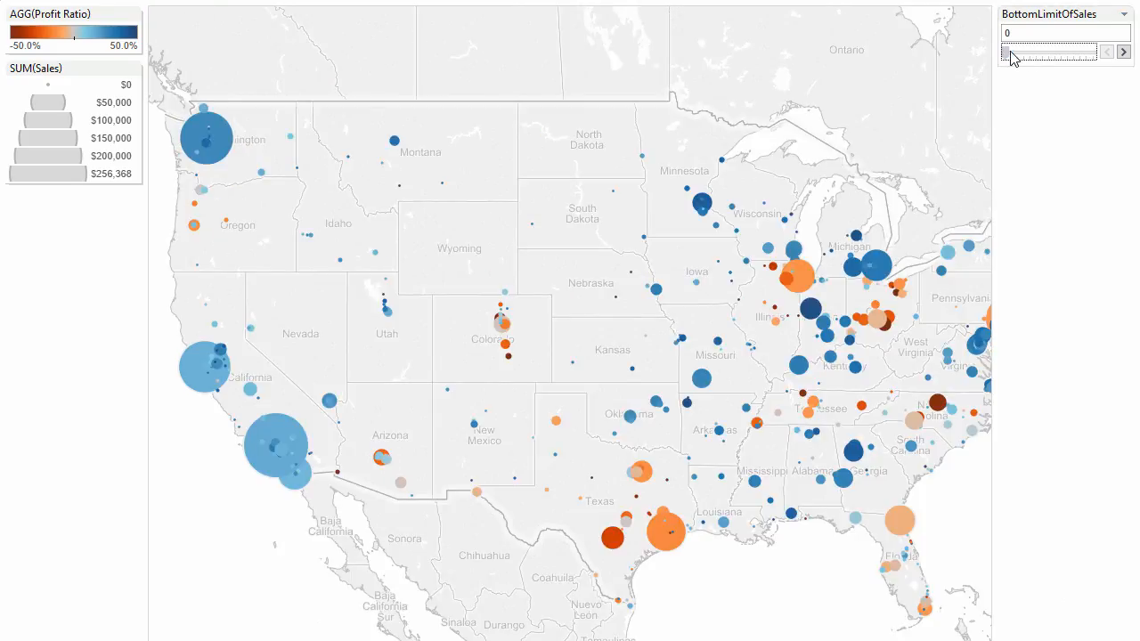
{"action": "left_click_drag", "start_coordinate": [1006, 53], "coordinate": [1053, 55]}
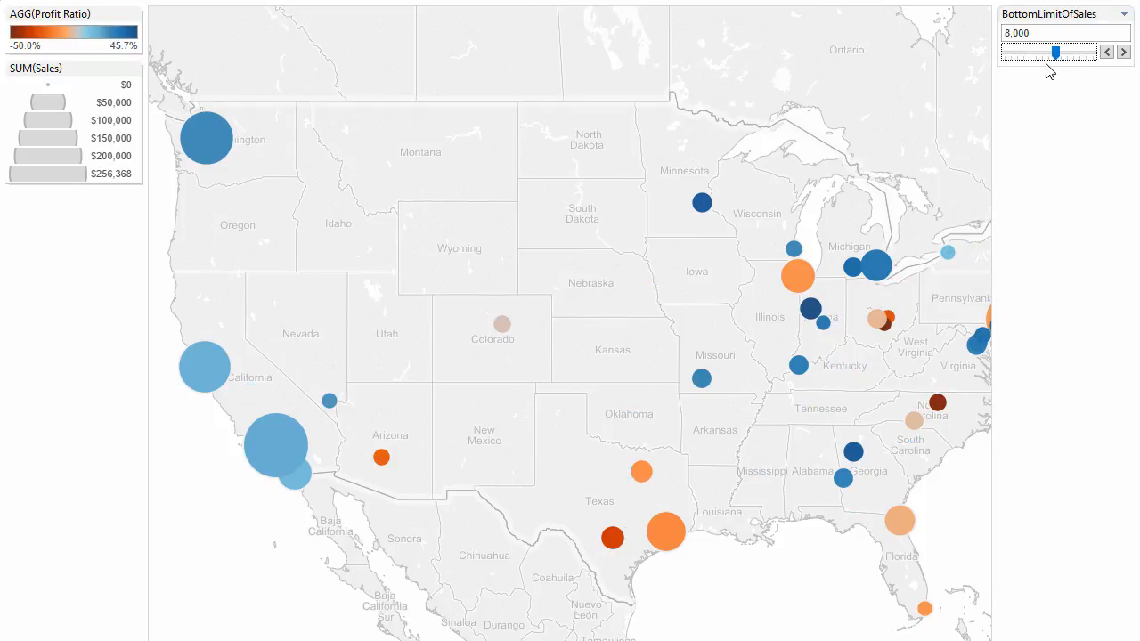